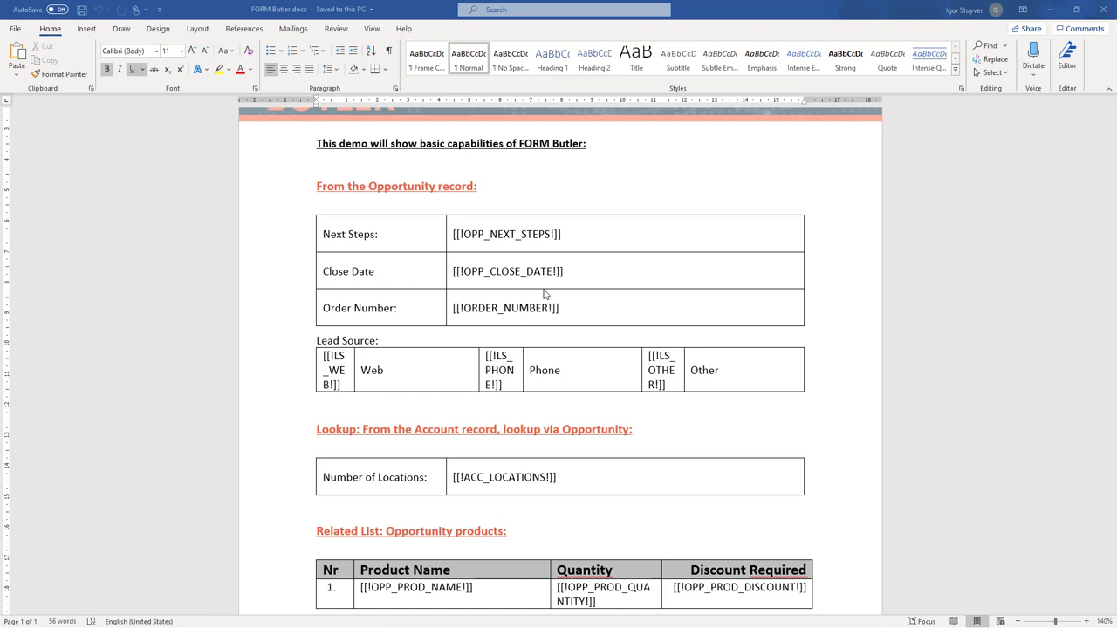
Step: Review the Word template's Opportunity heading, Account lookup heading and Opportunity products related list
{"action": "double_click", "coordinate": [397, 186]}
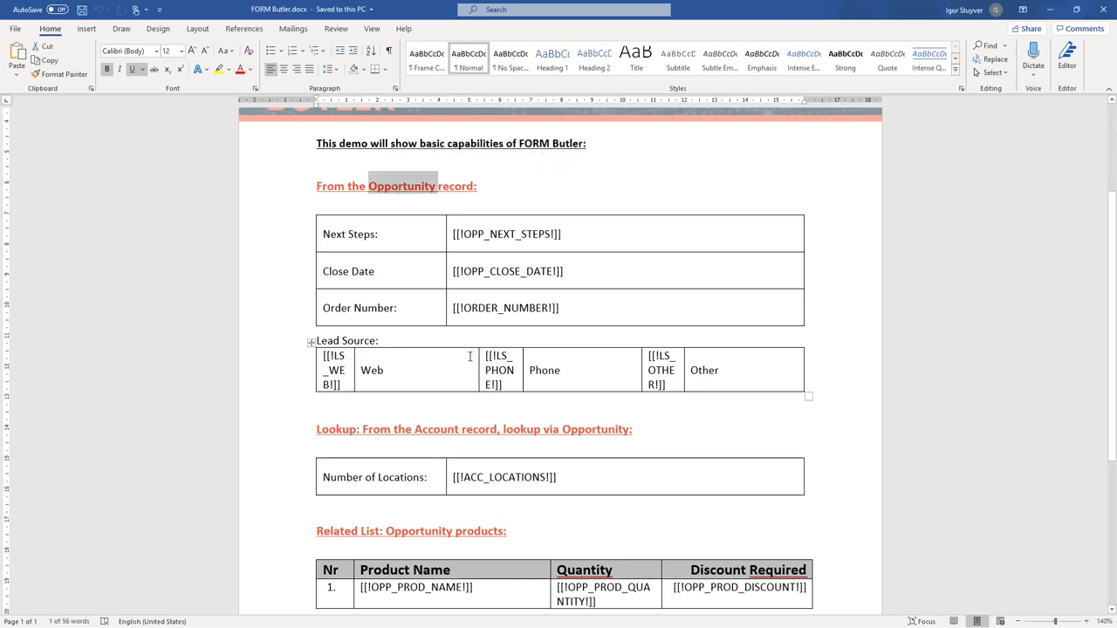
{"action": "scroll", "coordinate": [436, 390], "scroll_direction": "down", "scroll_amount": 1}
{"action": "left_click", "coordinate": [436, 390]}
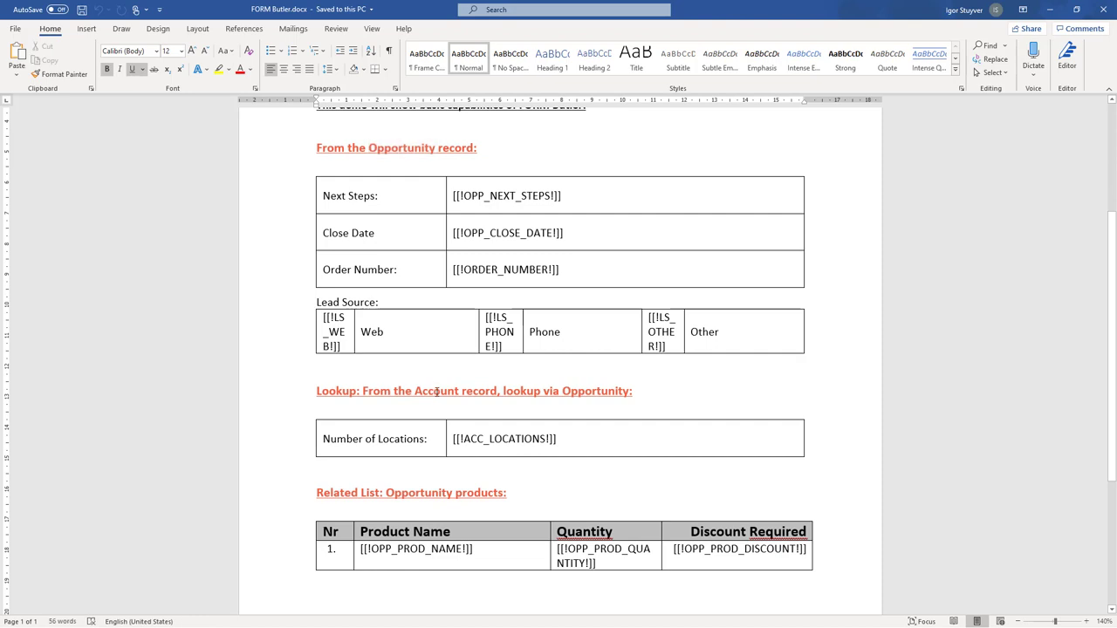
{"action": "double_click", "coordinate": [437, 390]}
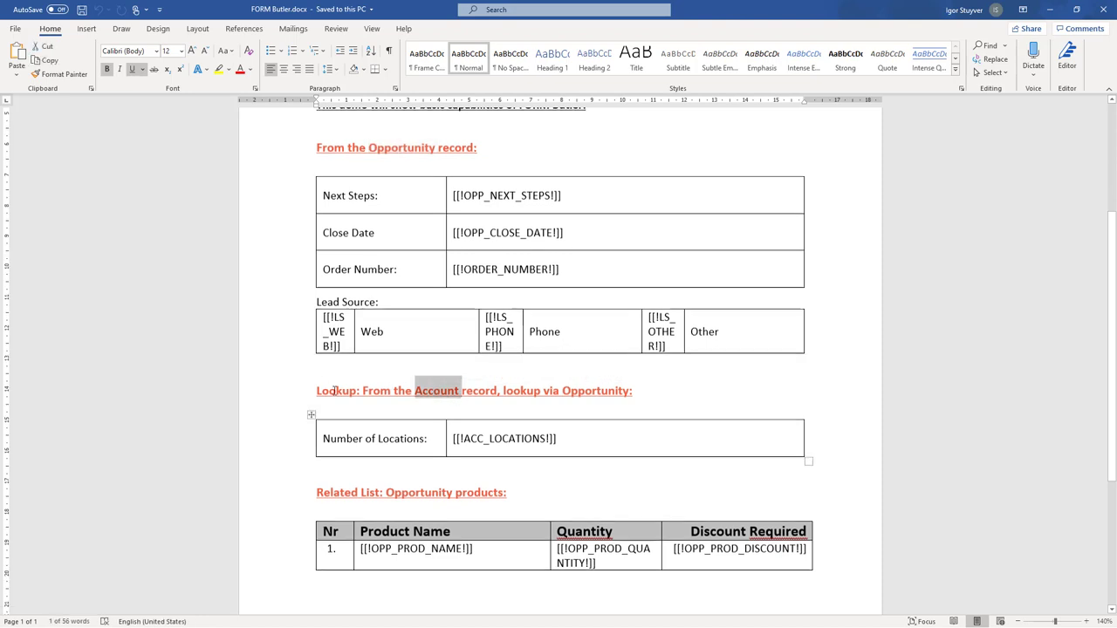
{"action": "scroll", "coordinate": [357, 493], "scroll_direction": "down", "scroll_amount": 1}
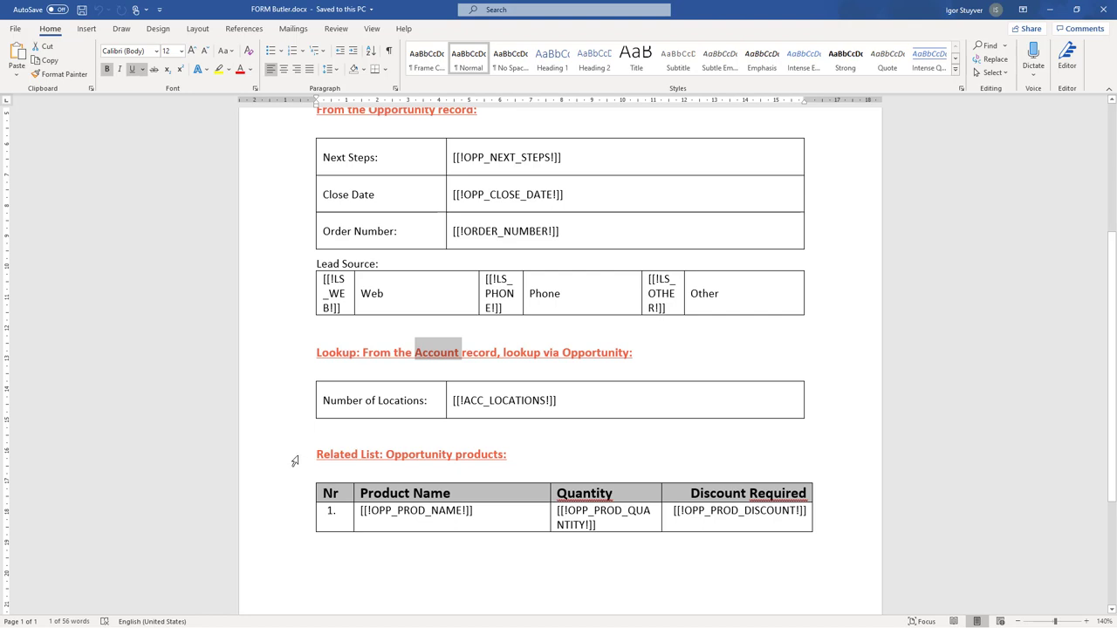
{"action": "left_click", "coordinate": [295, 461]}
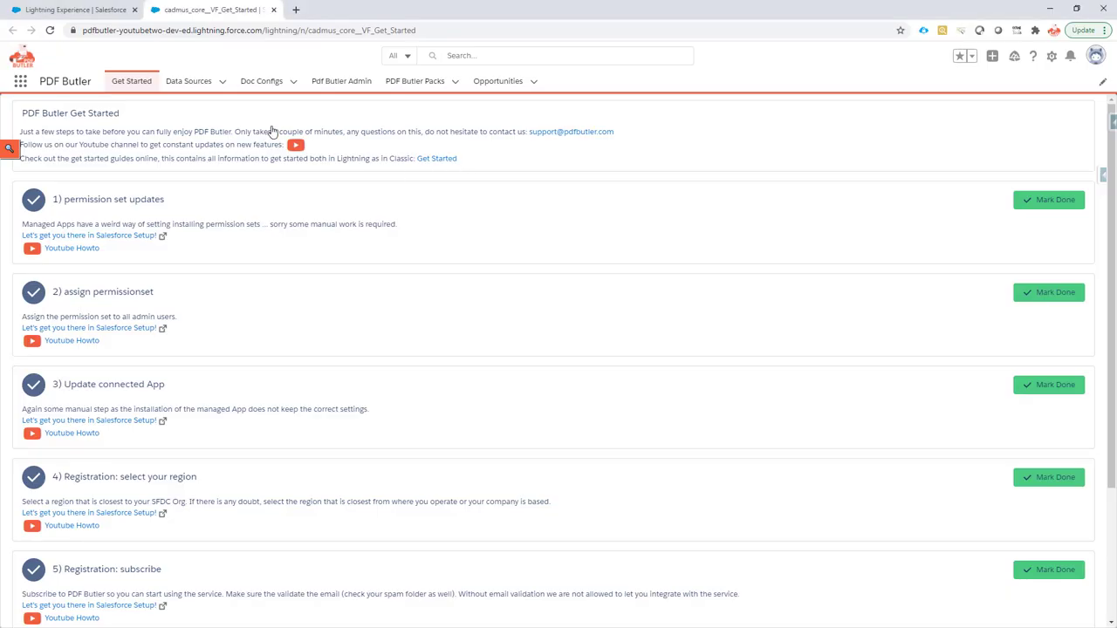
Step: Add a new SOQL-type data source and save it as 'FORM Butler - Opportunity'
{"action": "left_click", "coordinate": [223, 85]}
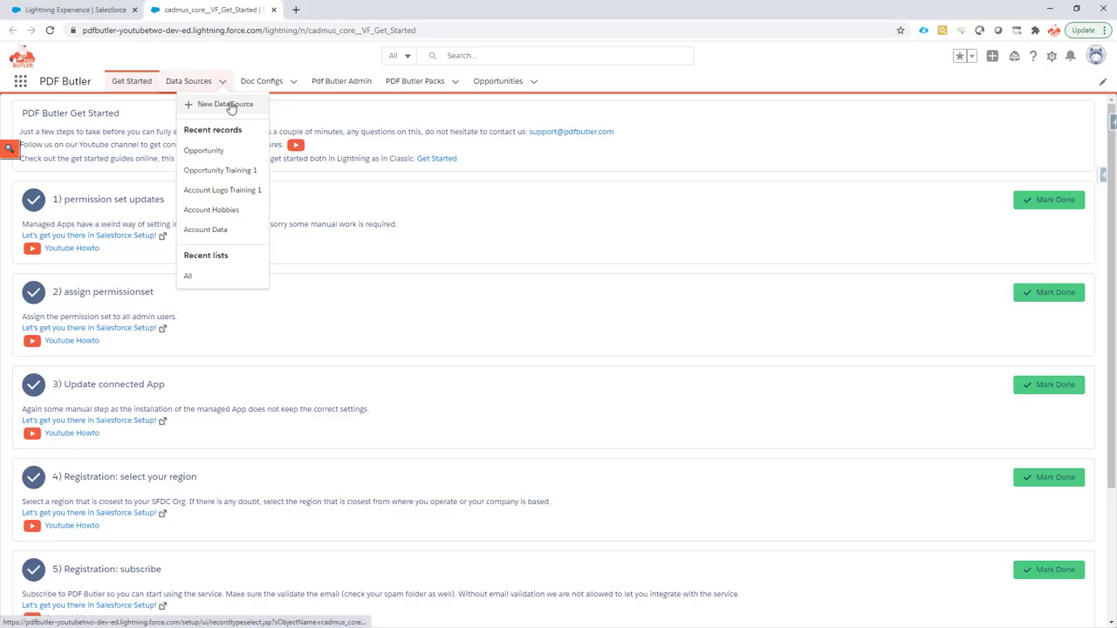
{"action": "left_click", "coordinate": [233, 104]}
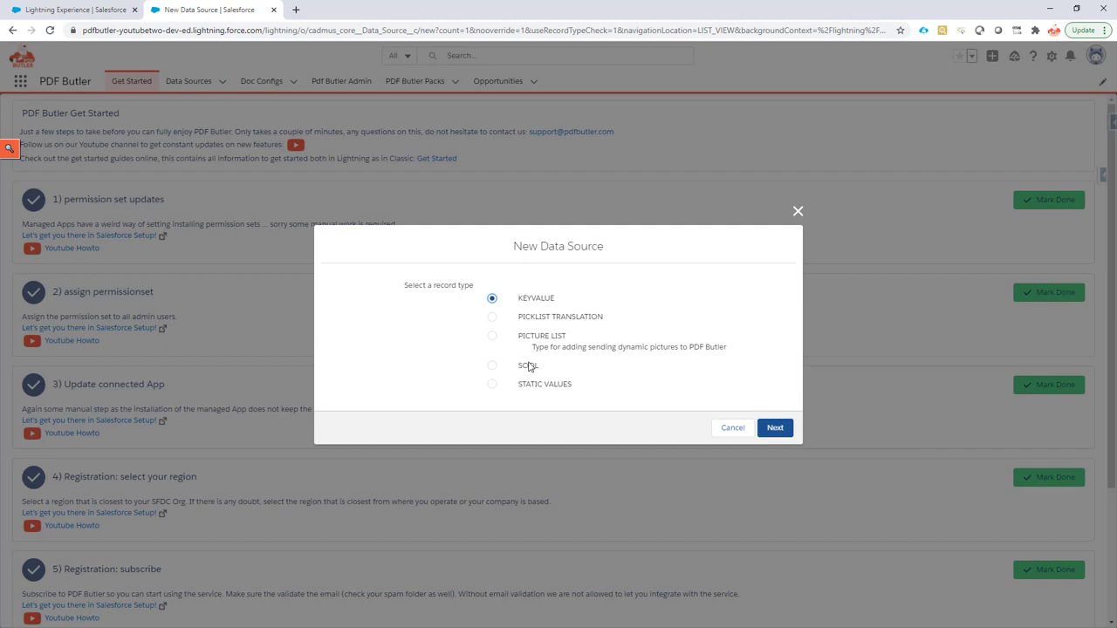
{"action": "left_click", "coordinate": [529, 366]}
{"action": "left_click", "coordinate": [772, 429]}
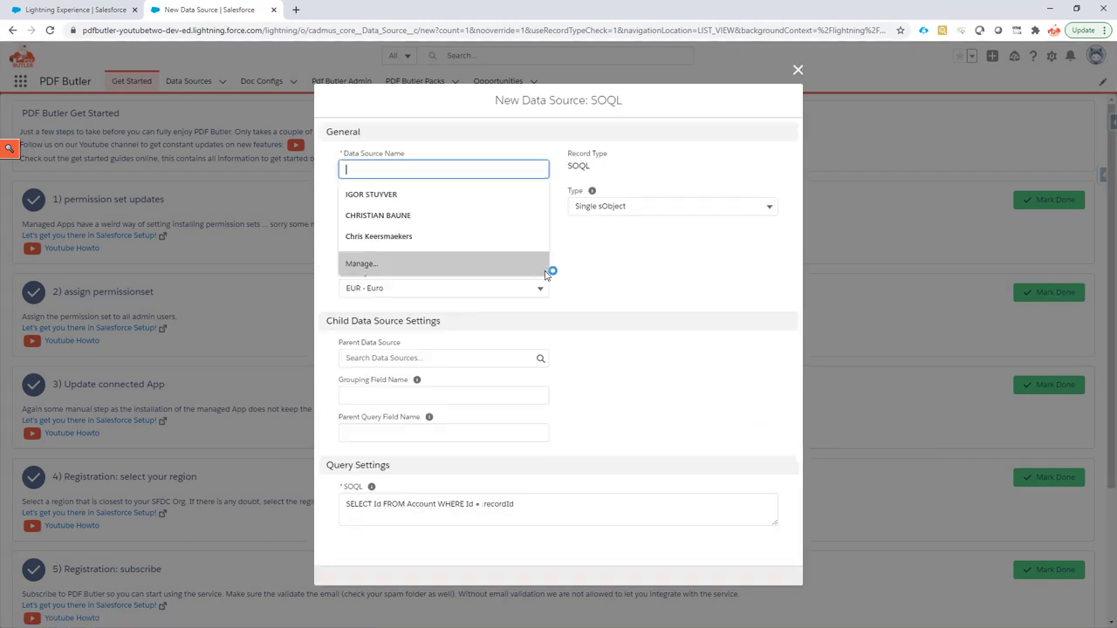
{"action": "type", "text": "FORM"}
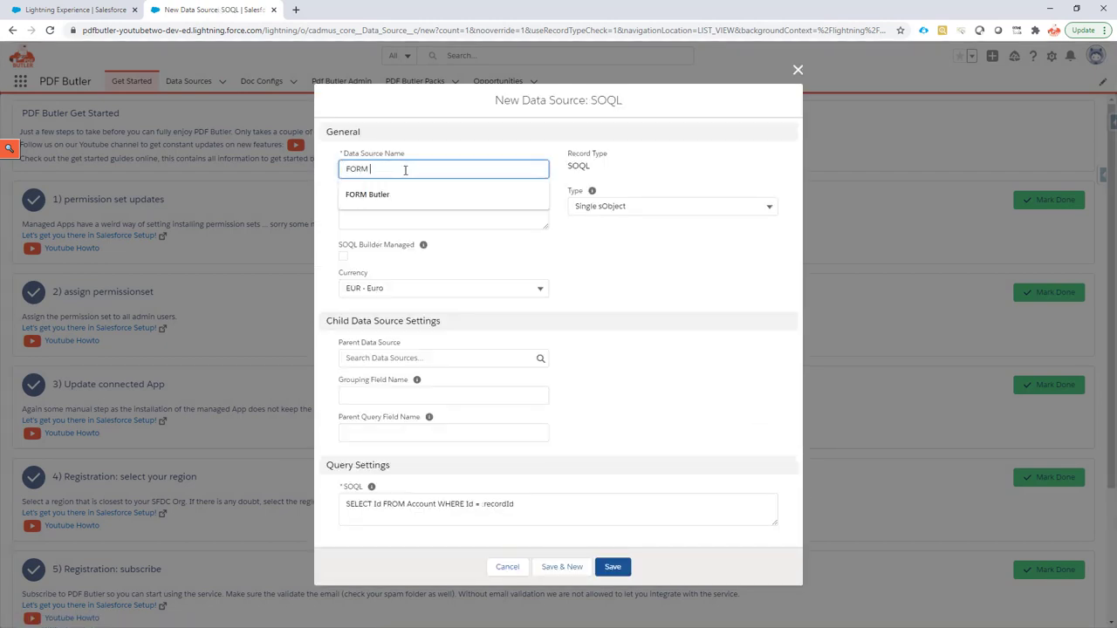
{"action": "type", "text": "er - Opportunity"}
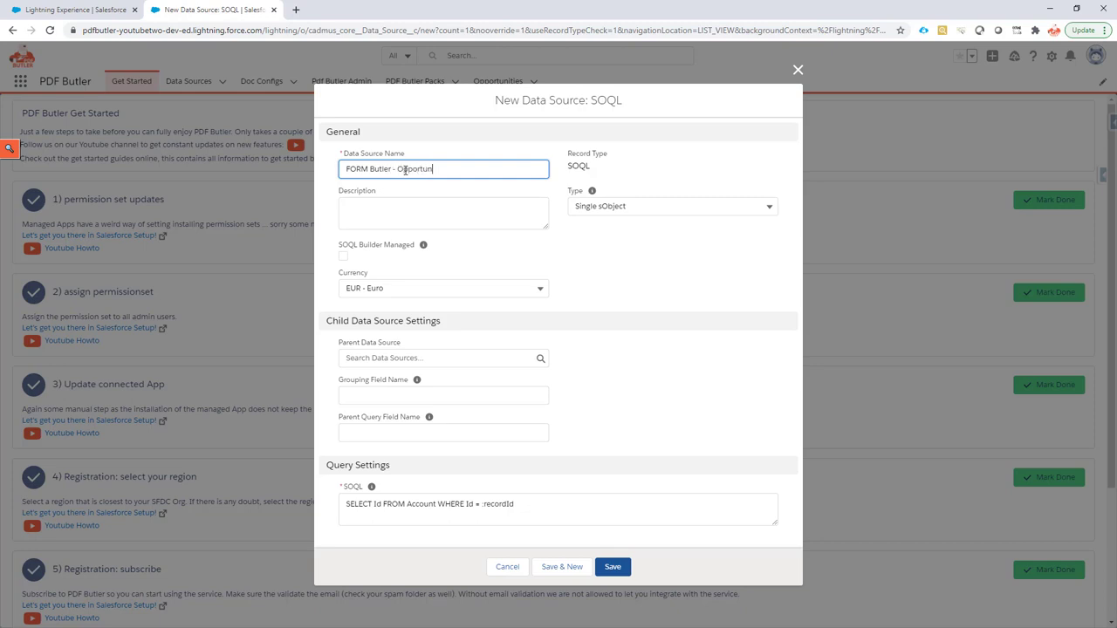
{"action": "left_click", "coordinate": [615, 567]}
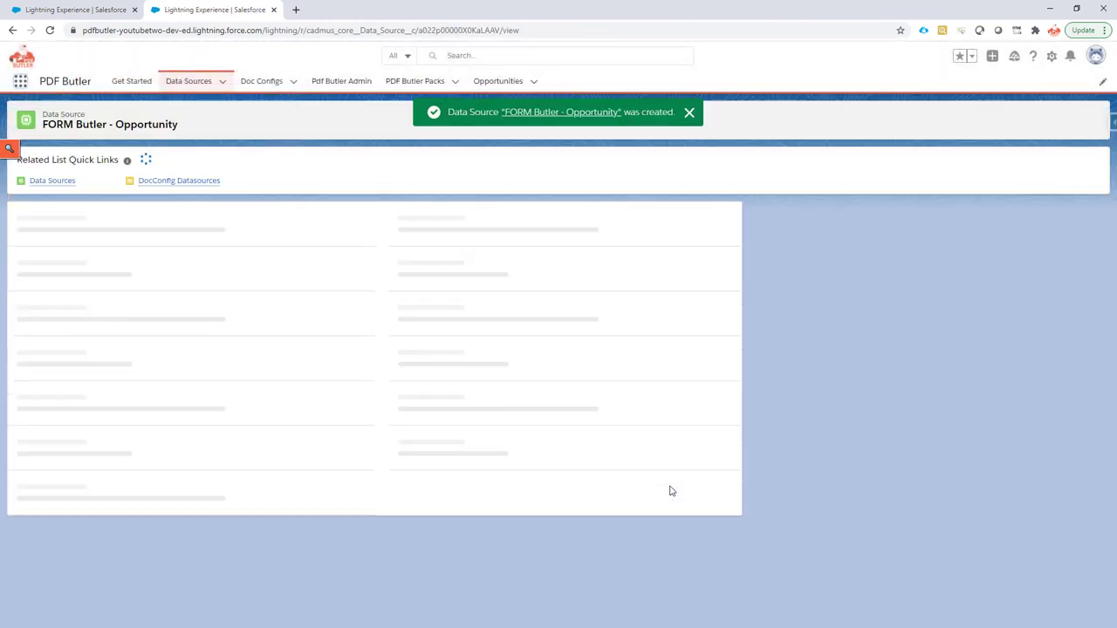
Step: In the SOQL Builder, query the Opportunity object and add the Opportunity ID field
{"action": "left_click", "coordinate": [979, 119]}
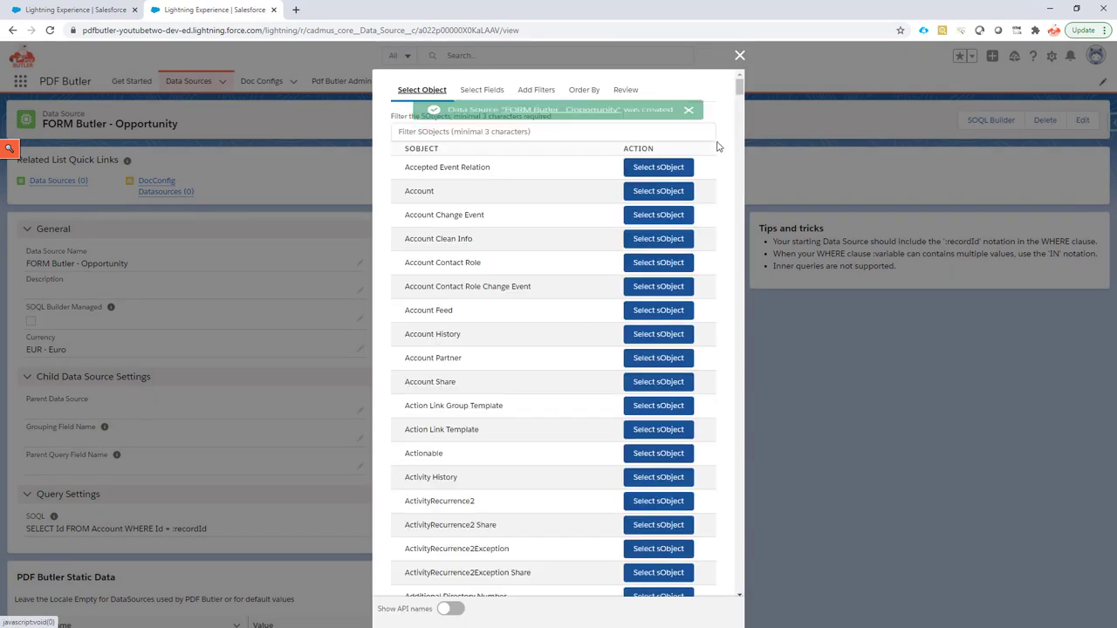
{"action": "left_click", "coordinate": [507, 130]}
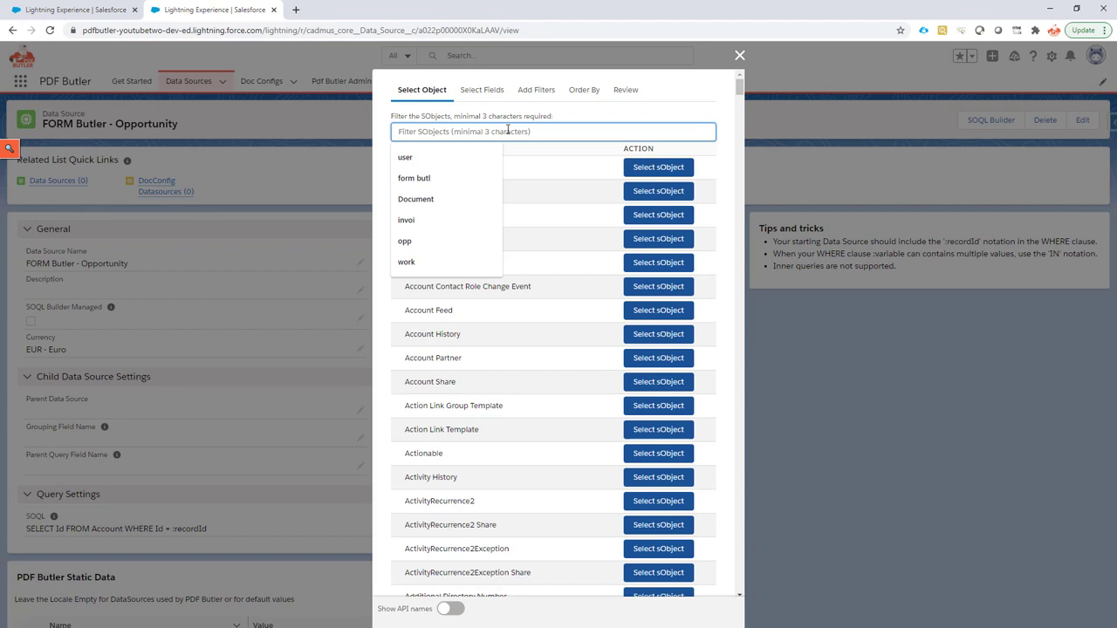
{"action": "type", "text": "opp"}
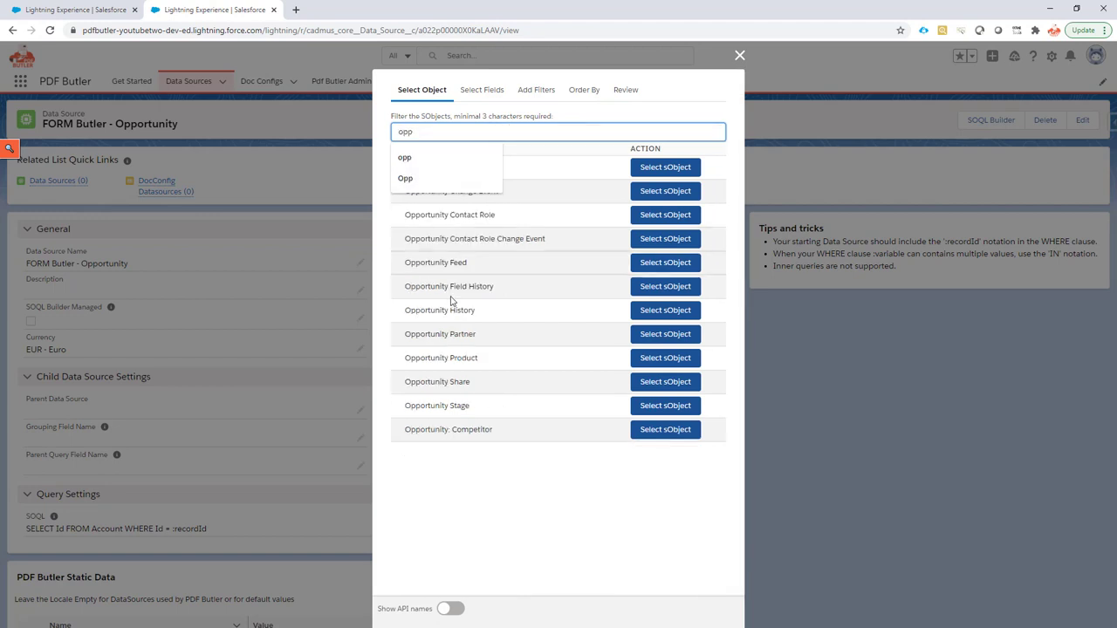
{"action": "left_click", "coordinate": [653, 167]}
{"action": "left_click", "coordinate": [467, 132]}
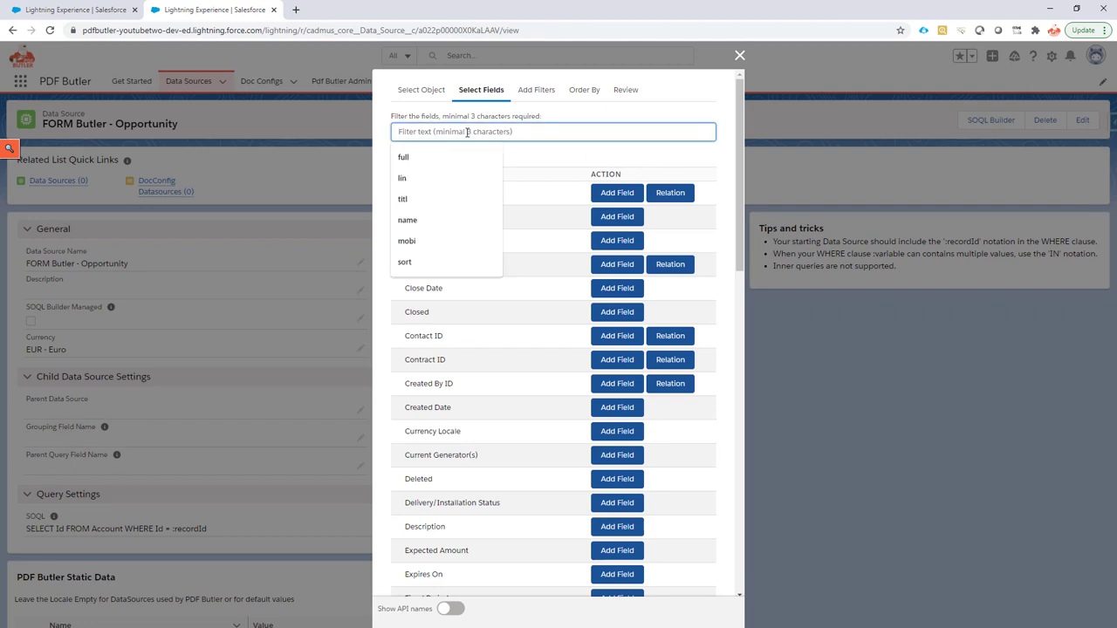
{"action": "type", "text": "opp"}
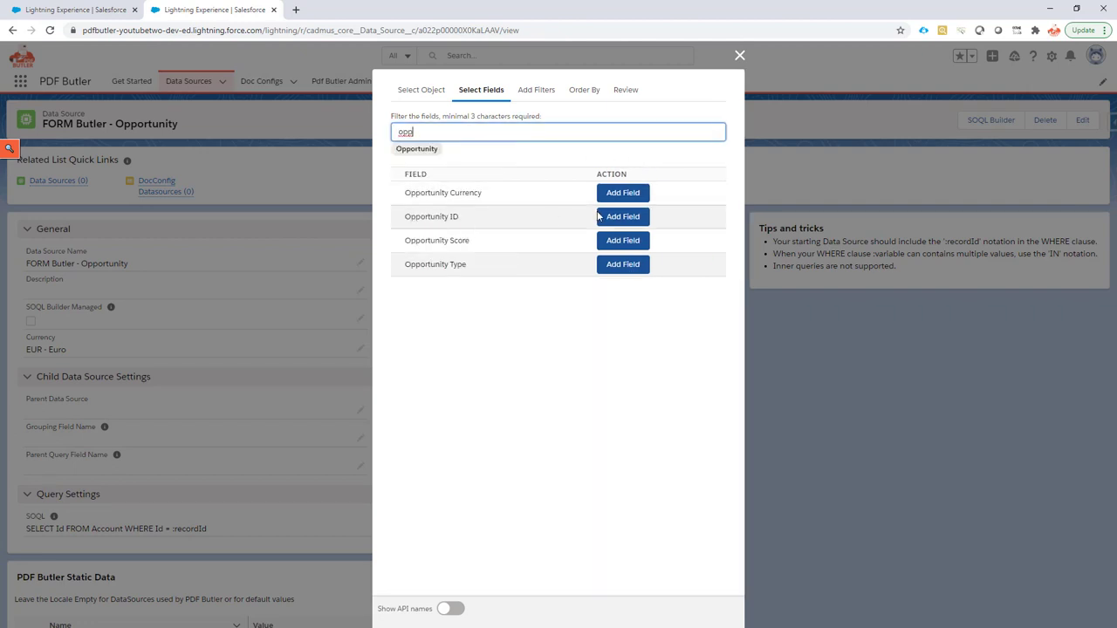
{"action": "left_click", "coordinate": [610, 217]}
Step: Add the Next Step and Close Date fields to the Opportunity query
{"action": "double_click", "coordinate": [474, 132]}
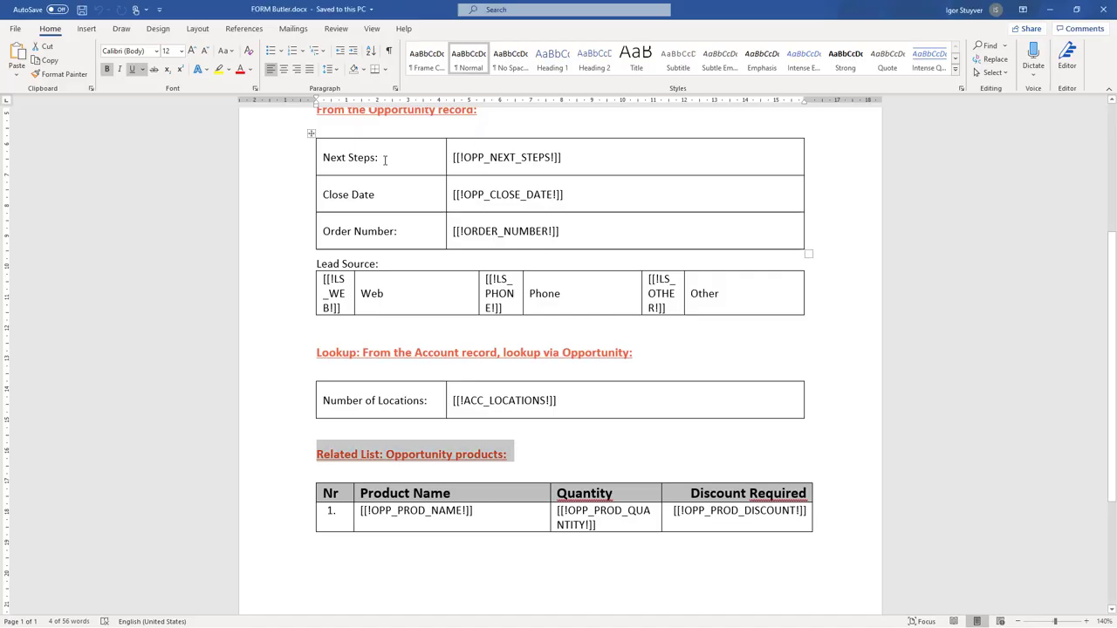
{"action": "key", "text": "alt+Tab"}
{"action": "type", "text": "next"}
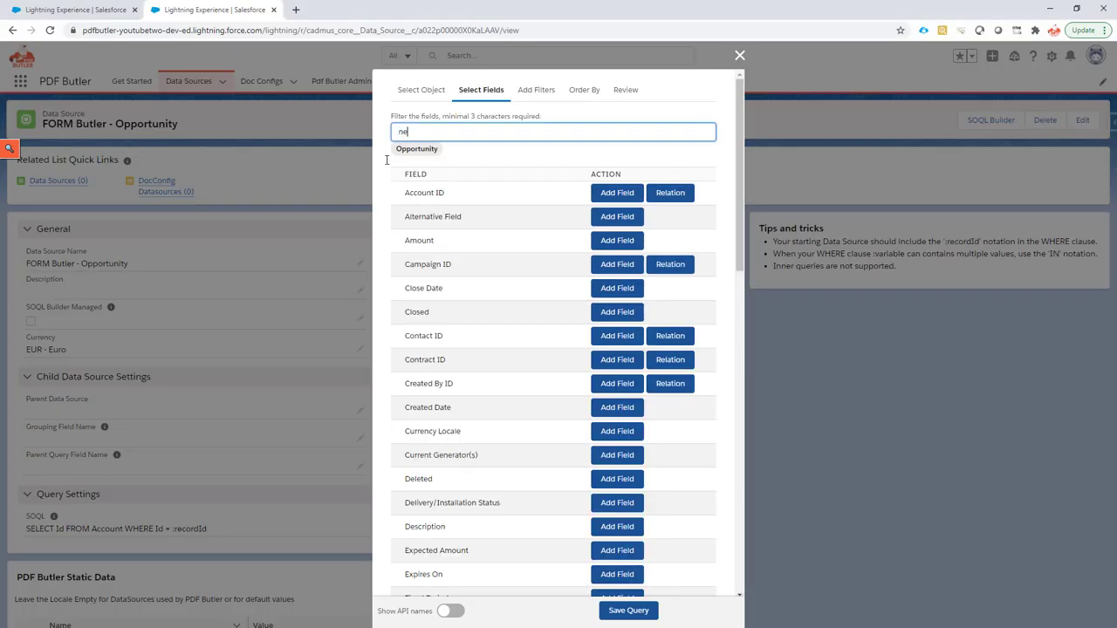
{"action": "left_click", "coordinate": [613, 196]}
{"action": "key", "text": "alt+Tab"}
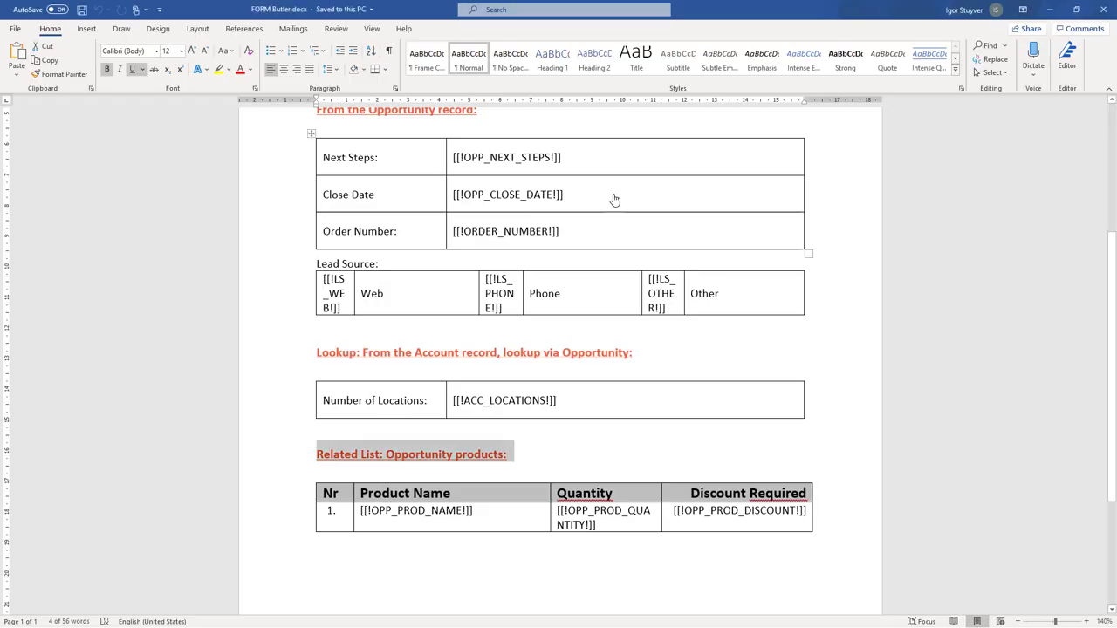
{"action": "key", "text": "alt+Tab"}
{"action": "double_click", "coordinate": [468, 132]}
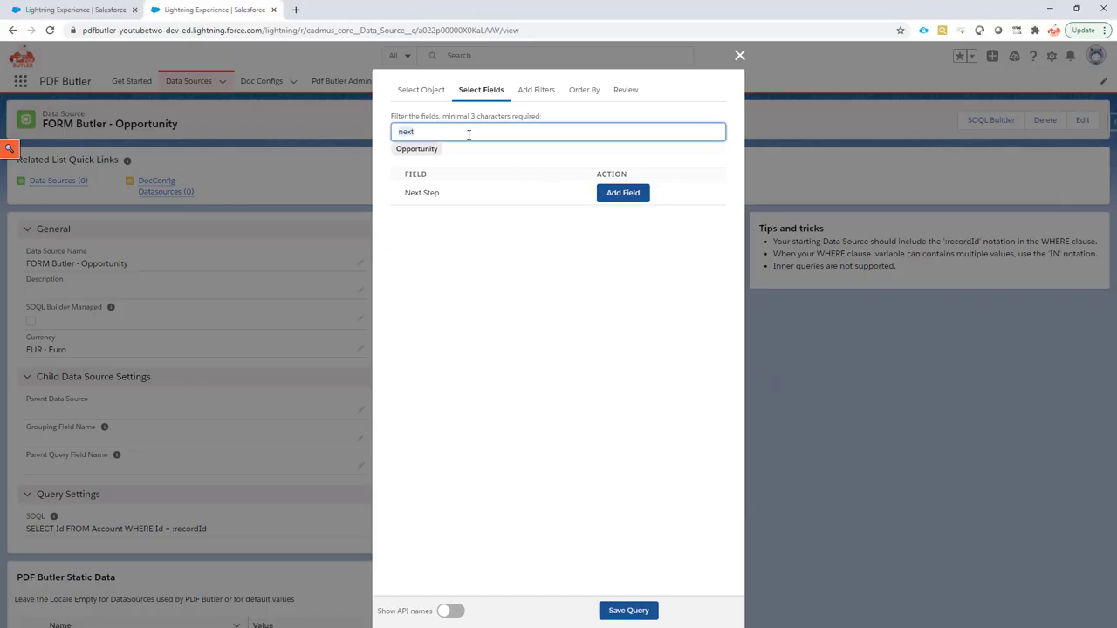
{"action": "type", "text": "close"}
{"action": "left_click", "coordinate": [615, 192]}
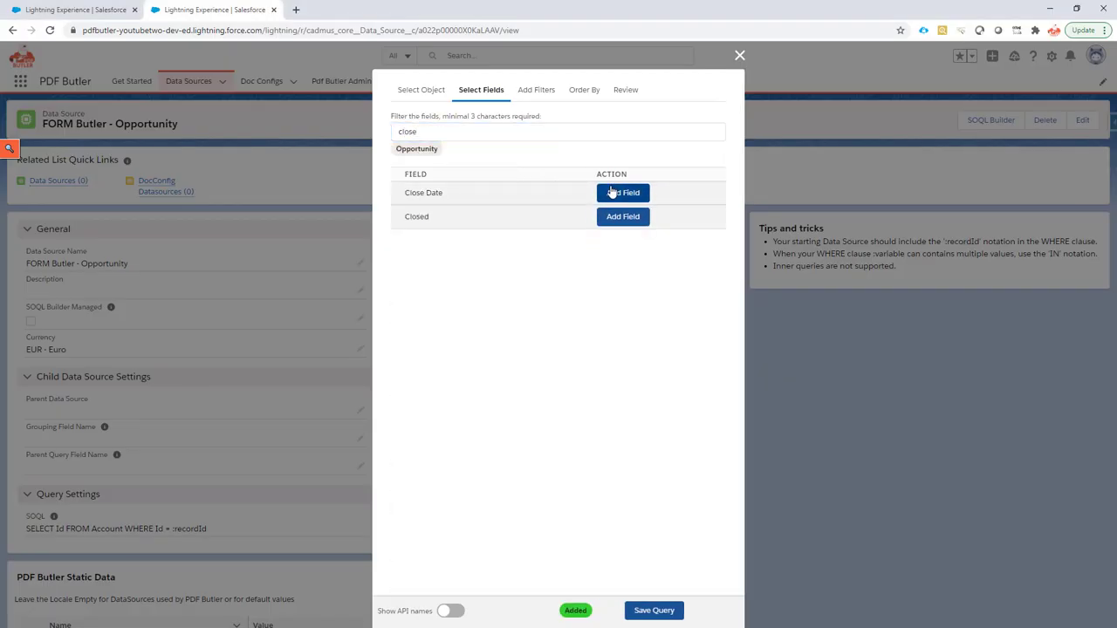
Step: Add the Order Number and Lead Source fields to the Opportunity query
{"action": "key", "text": "alt+Tab"}
{"action": "key", "text": "alt+Tab"}
{"action": "double_click", "coordinate": [436, 133]}
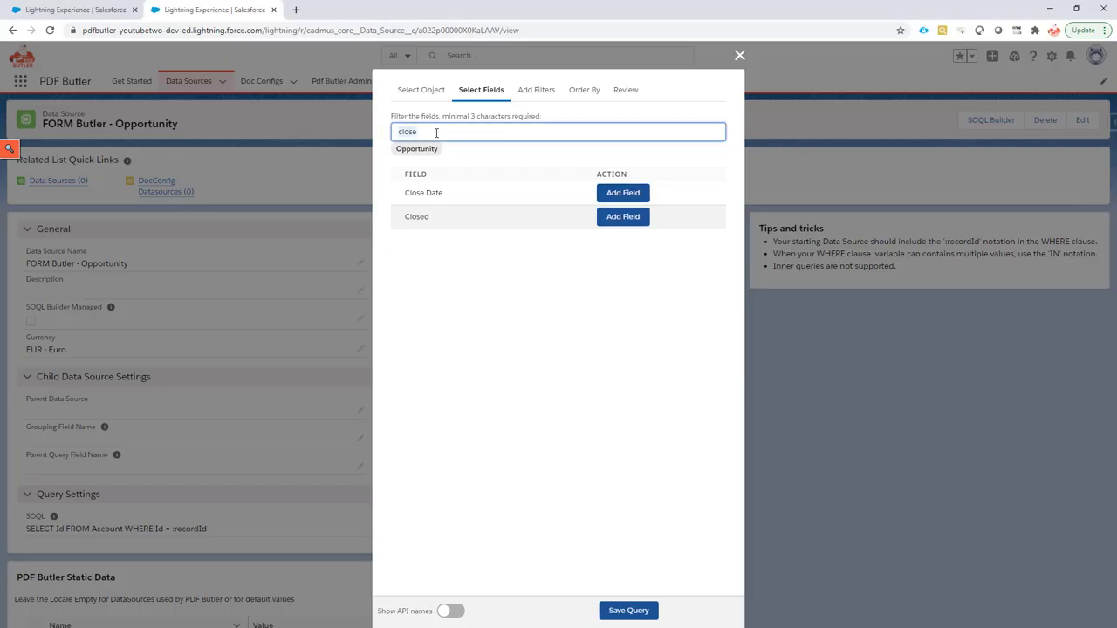
{"action": "type", "text": "order"}
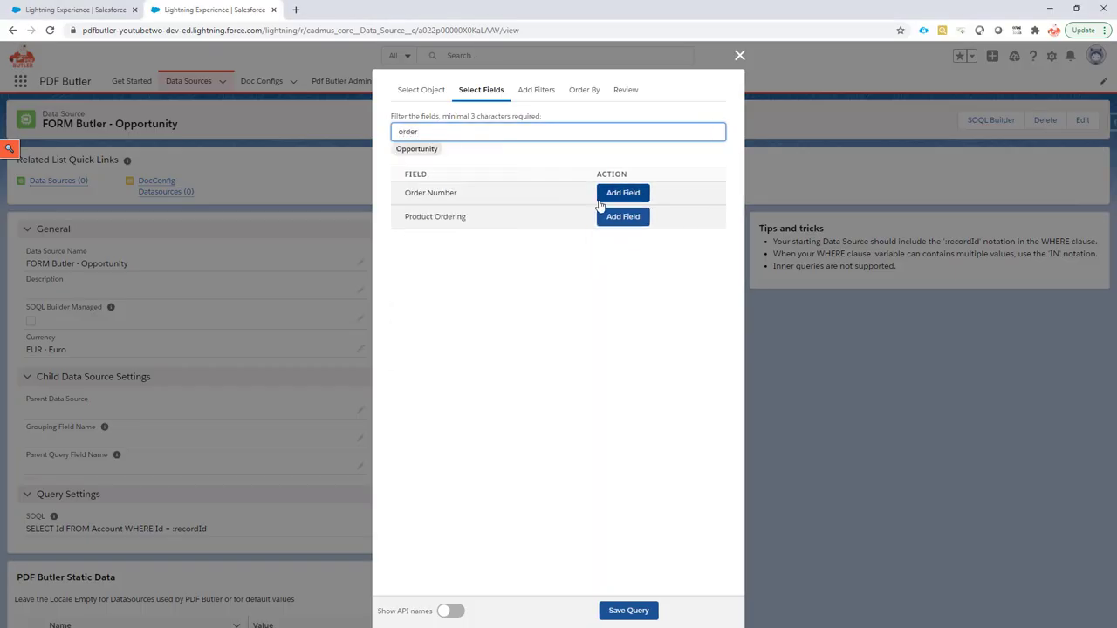
{"action": "left_click", "coordinate": [609, 199]}
{"action": "key", "text": "alt+Tab"}
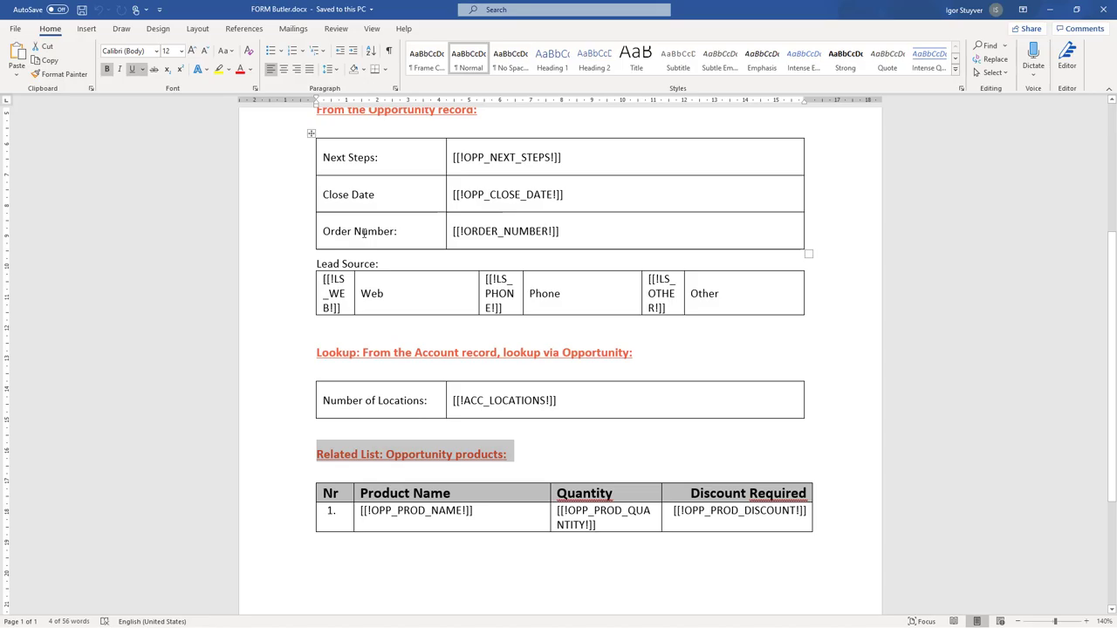
{"action": "key", "text": "alt+Tab"}
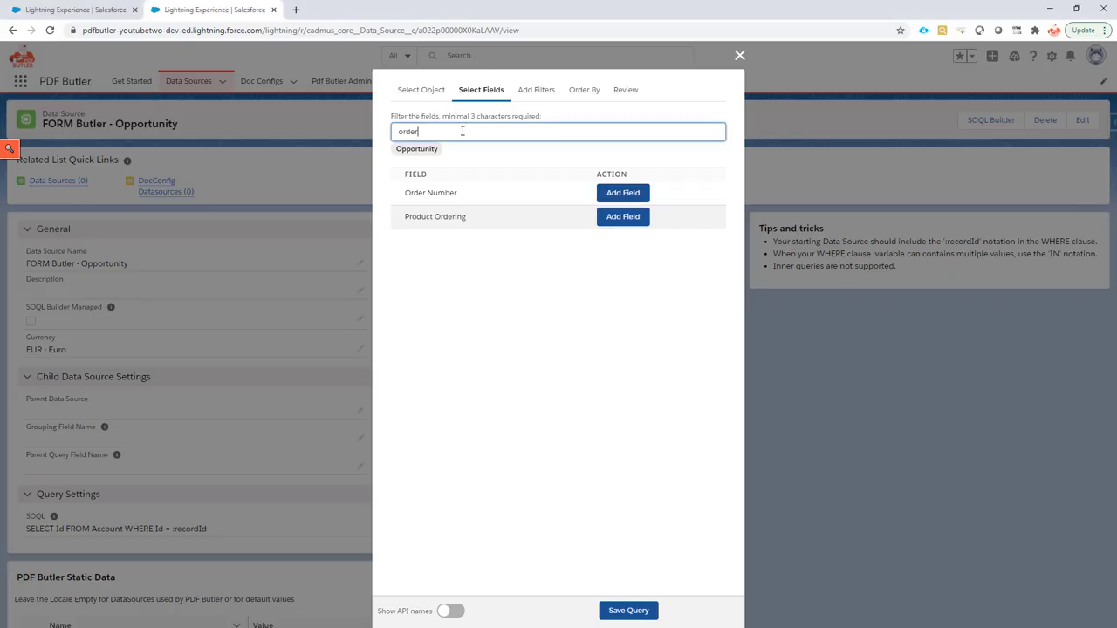
{"action": "double_click", "coordinate": [462, 131]}
{"action": "type", "text": "lea"}
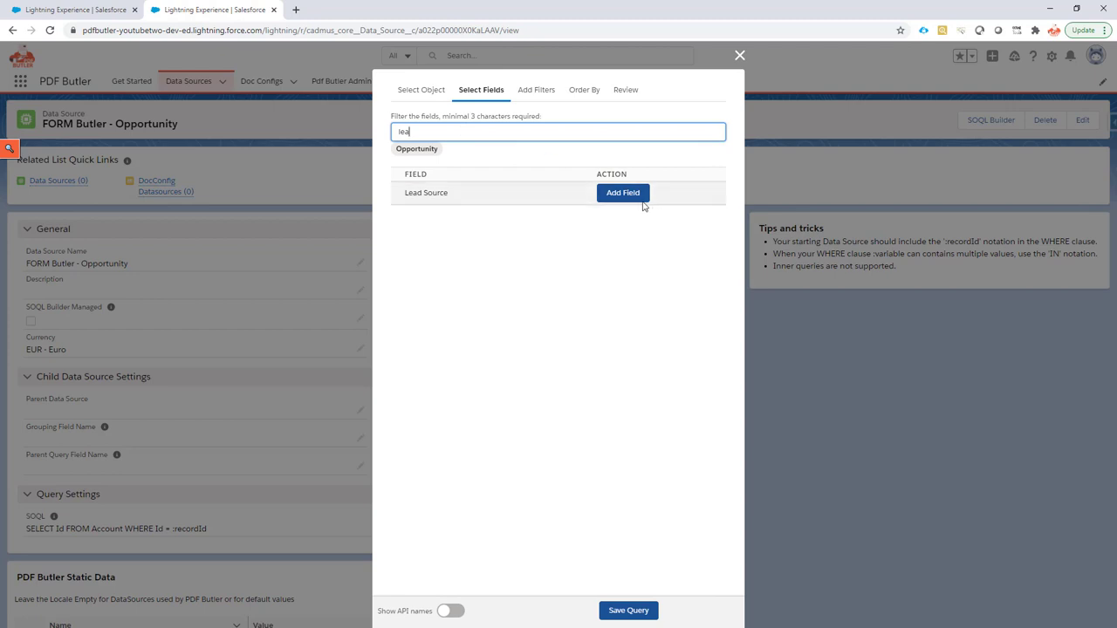
{"action": "left_click", "coordinate": [634, 193]}
Step: Add a WHERE filter: Opportunity ID equals recordId
{"action": "left_click", "coordinate": [534, 92]}
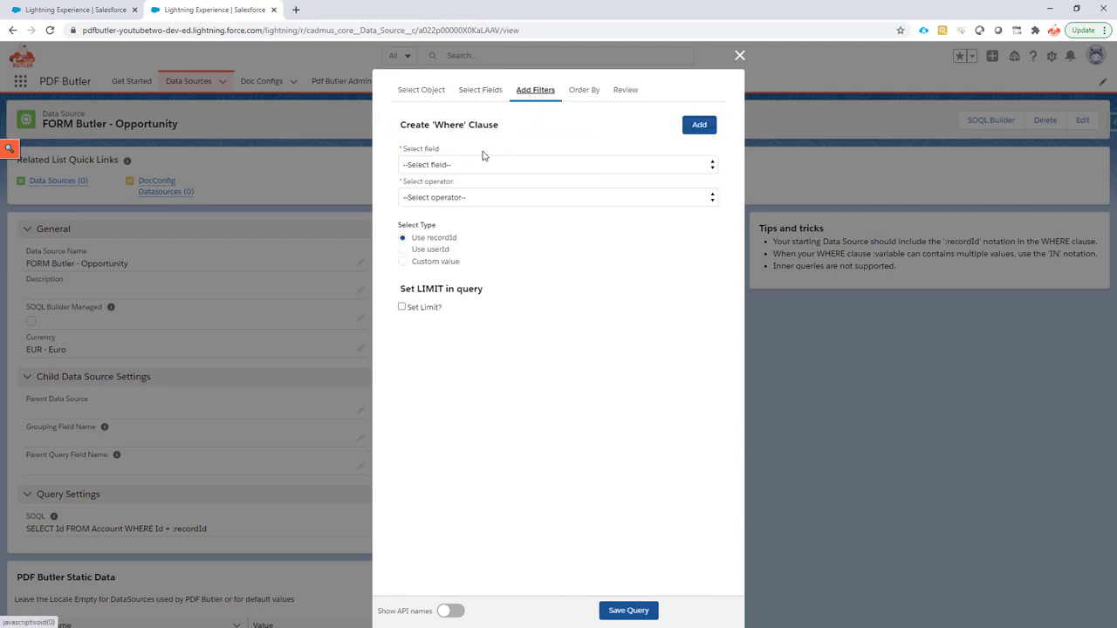
{"action": "left_click", "coordinate": [451, 166]}
{"action": "left_click", "coordinate": [447, 201]}
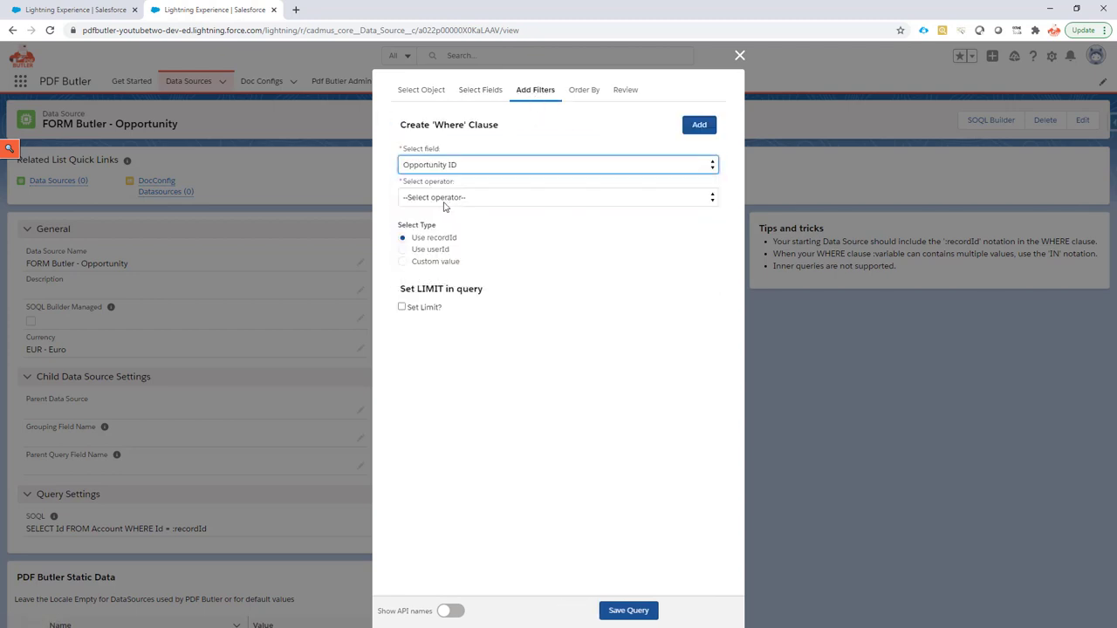
{"action": "left_click", "coordinate": [447, 236]}
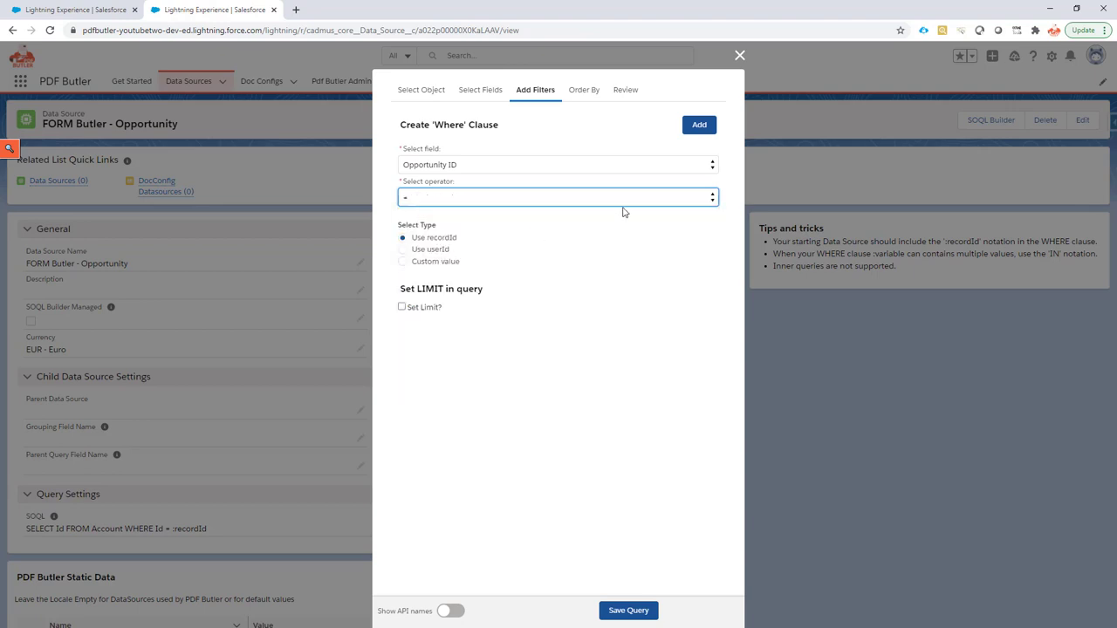
{"action": "left_click", "coordinate": [703, 129]}
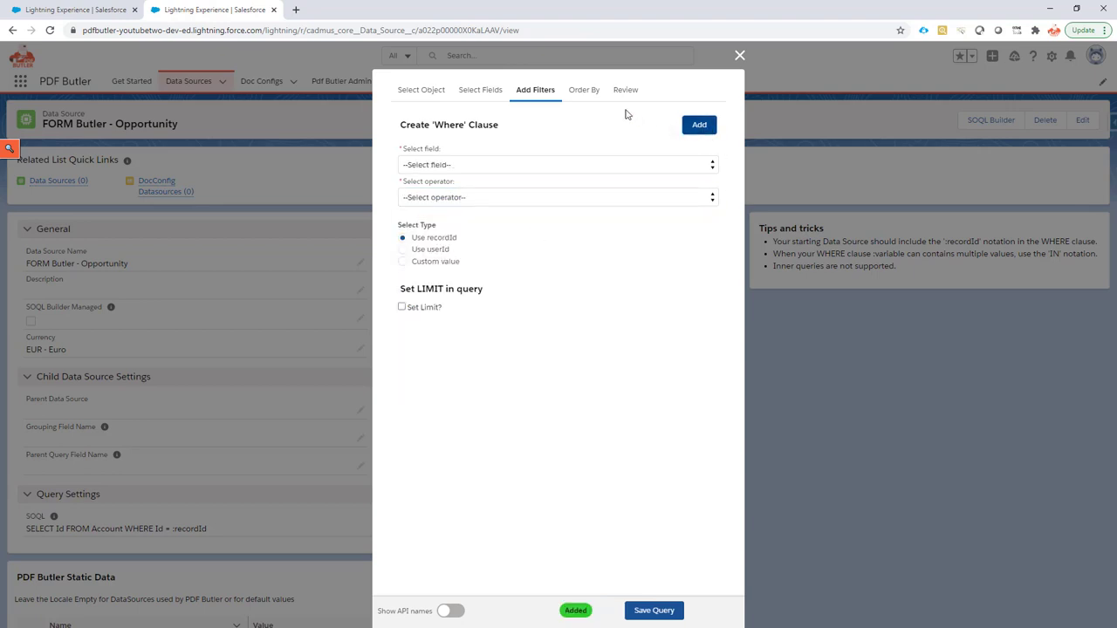
Step: Review the five-field Opportunity query and save it to the data source
{"action": "left_click", "coordinate": [657, 610]}
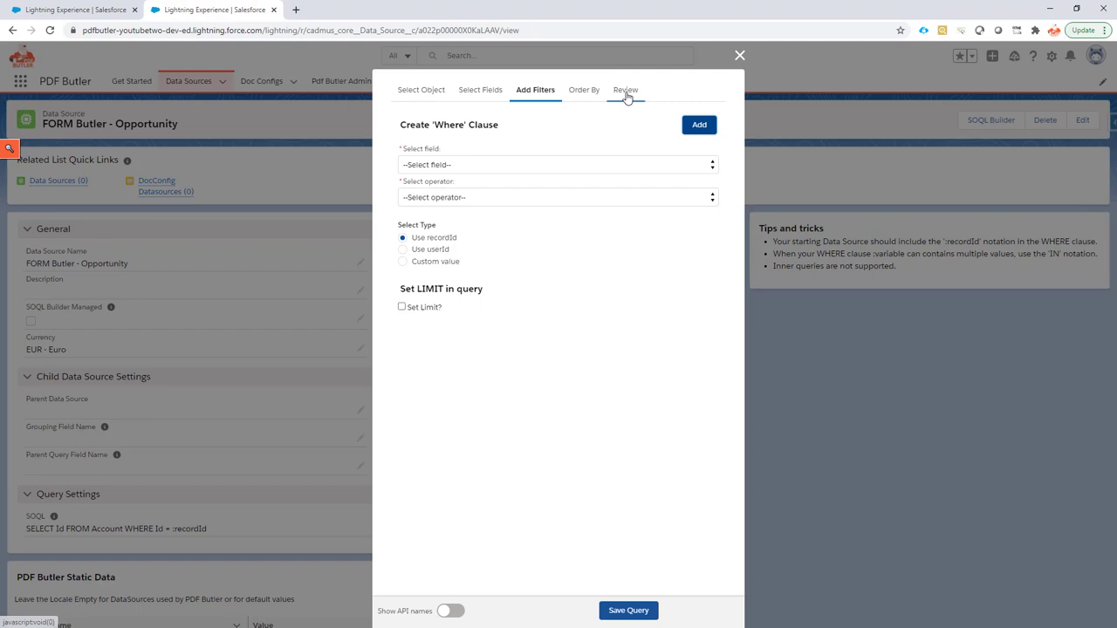
{"action": "left_click", "coordinate": [625, 92]}
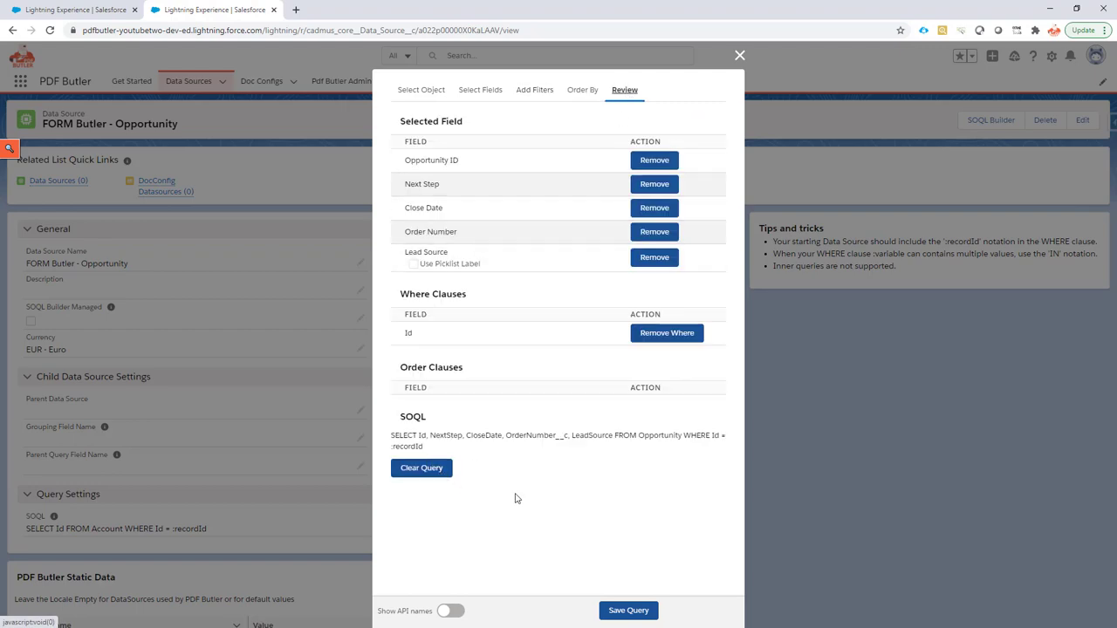
{"action": "left_click", "coordinate": [630, 611]}
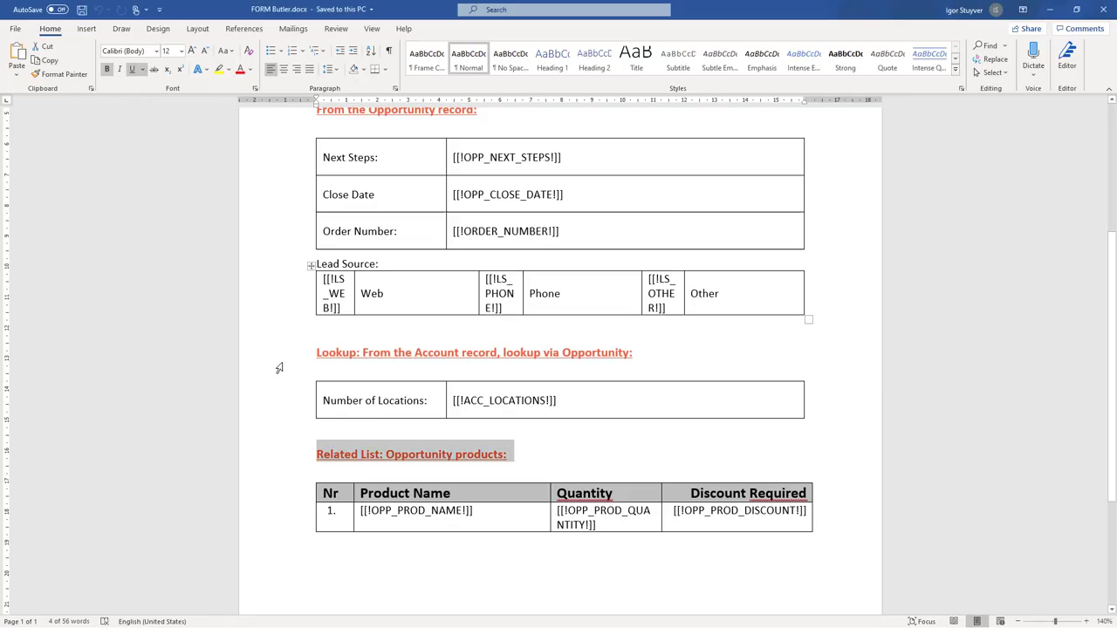
{"action": "left_click_drag", "start_coordinate": [279, 369], "coordinate": [283, 409]}
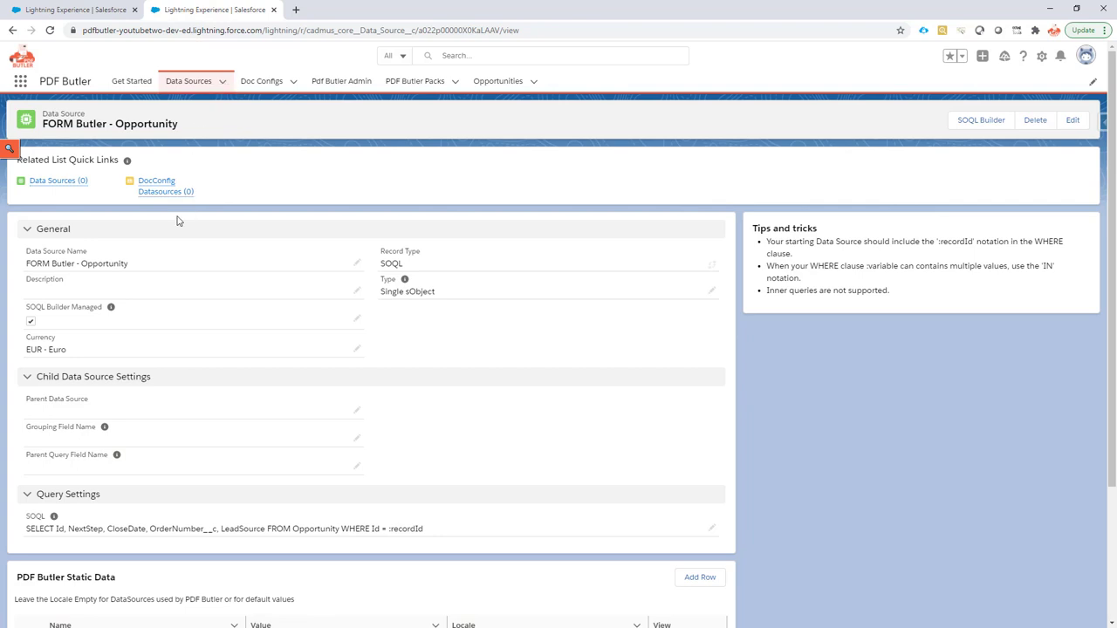
{"action": "mouse_move", "coordinate": [58, 180]}
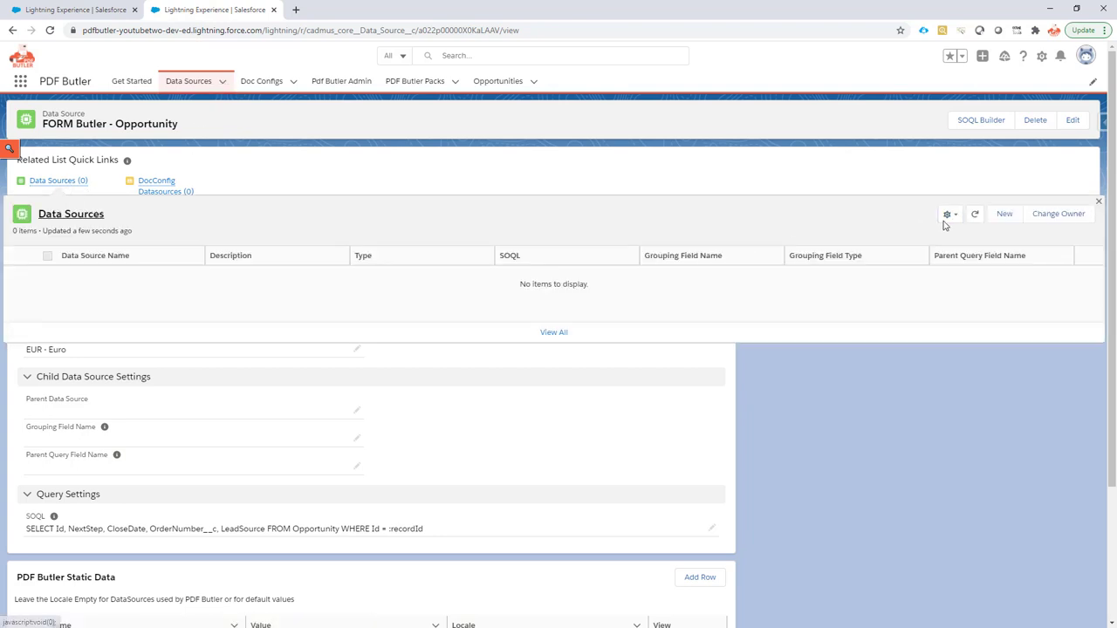
Step: Add the Account ID field to the FORM Butler - Opportunity query and save it
{"action": "left_click", "coordinate": [1003, 216]}
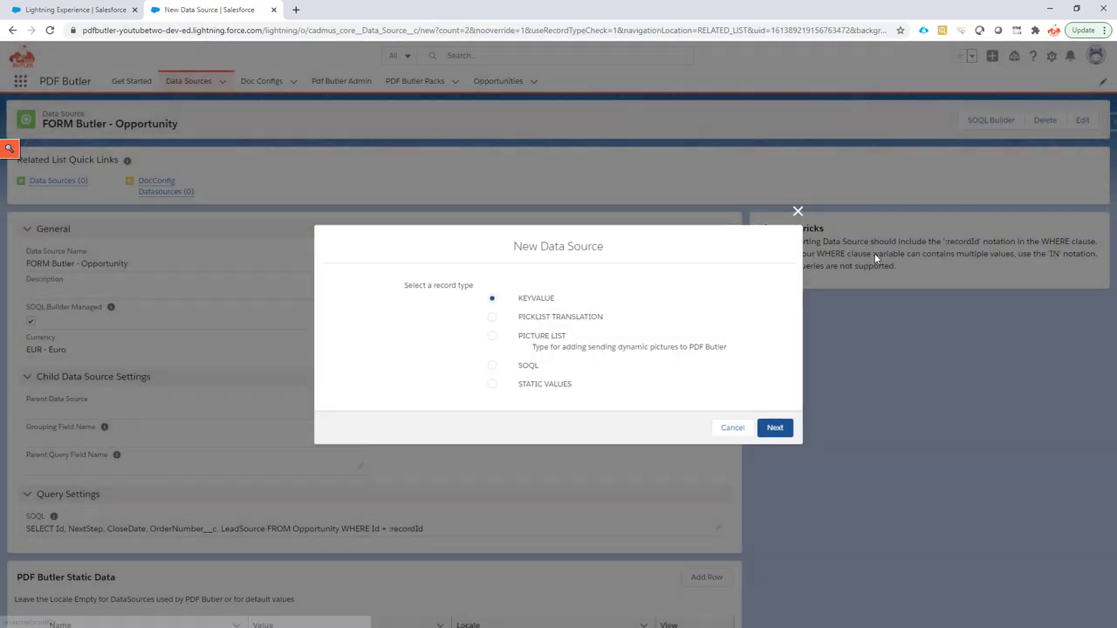
{"action": "left_click", "coordinate": [530, 368]}
{"action": "left_click", "coordinate": [730, 428]}
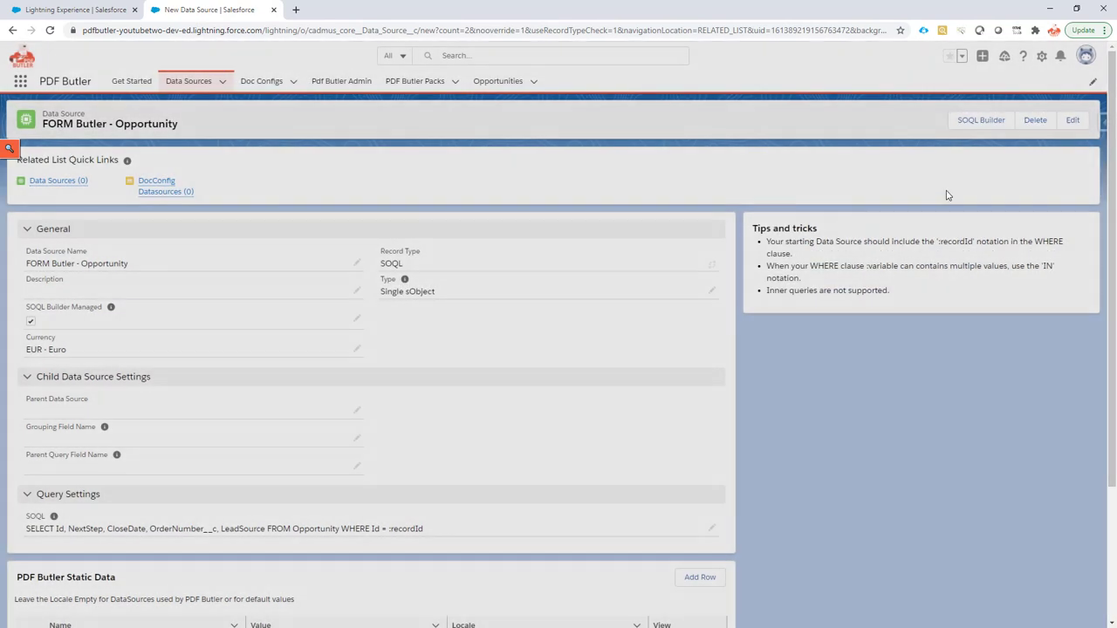
{"action": "left_click", "coordinate": [976, 125]}
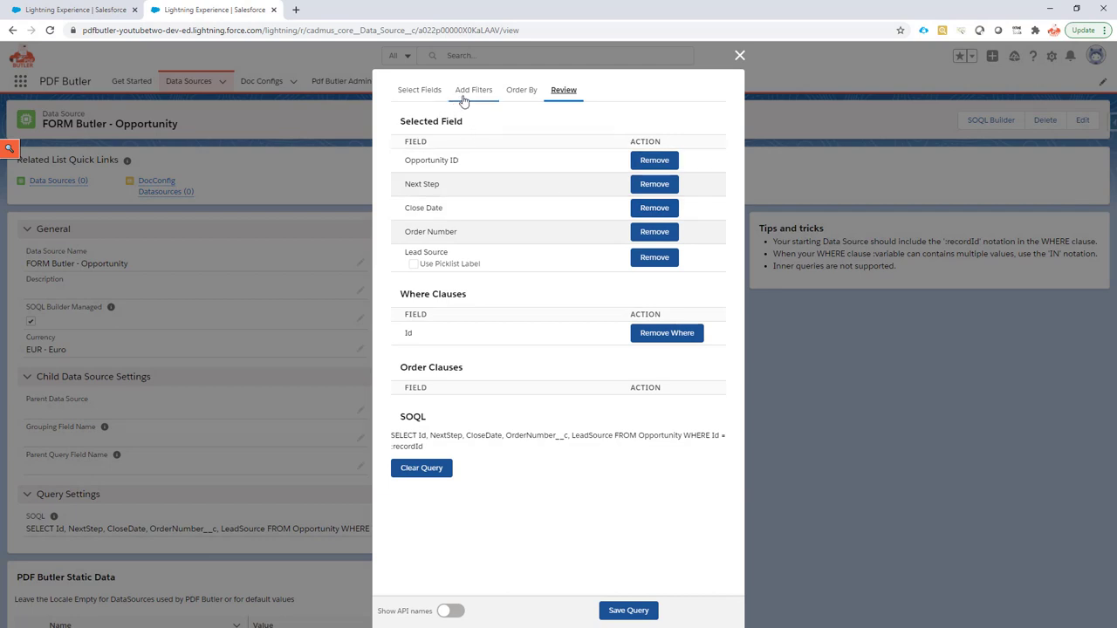
{"action": "left_click", "coordinate": [426, 91]}
{"action": "left_click", "coordinate": [435, 134]}
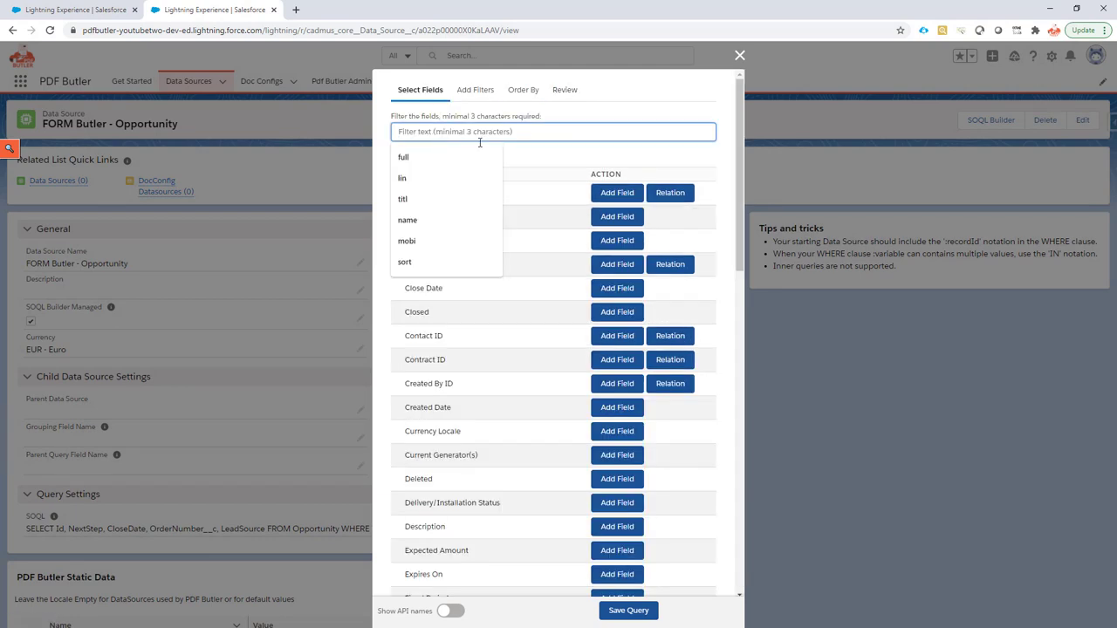
{"action": "left_click", "coordinate": [532, 188]}
{"action": "left_click", "coordinate": [618, 195]}
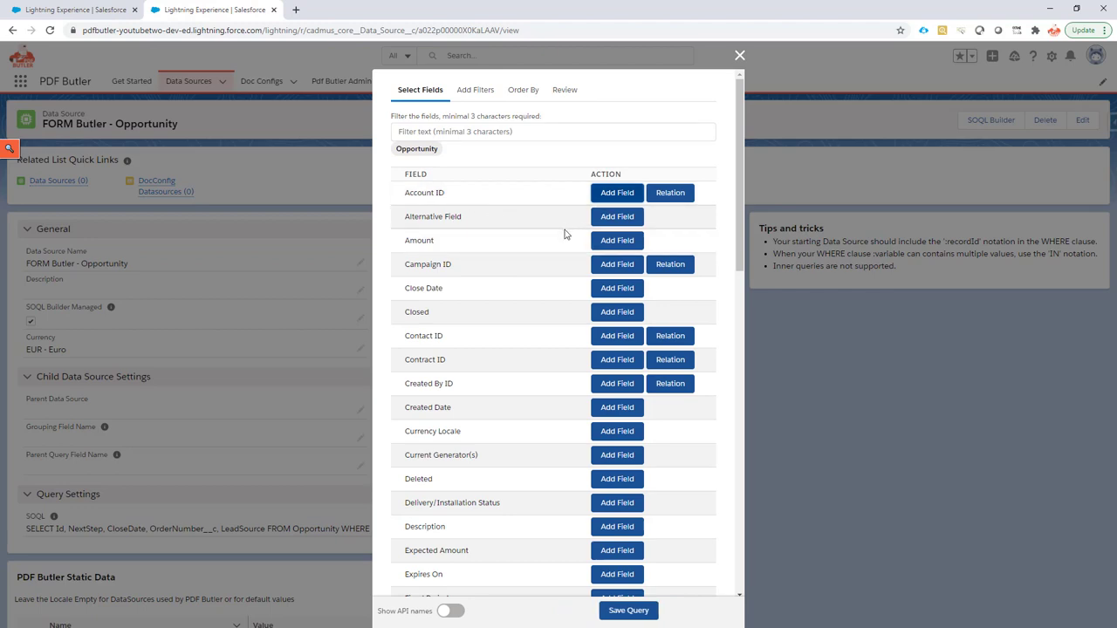
{"action": "left_click", "coordinate": [635, 612]}
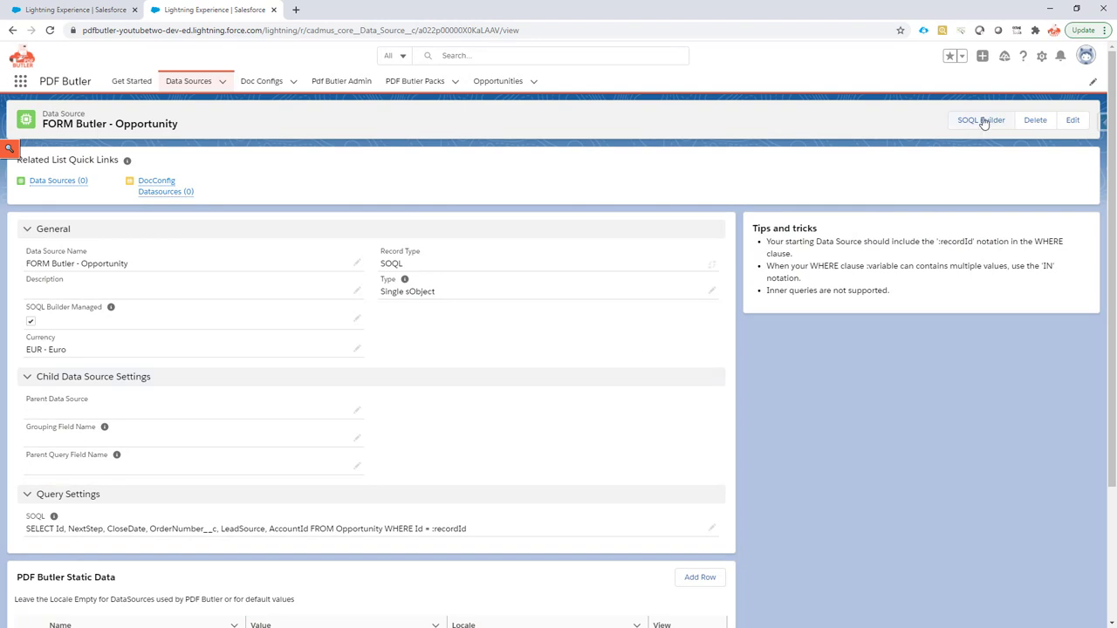
{"action": "mouse_move", "coordinate": [58, 180]}
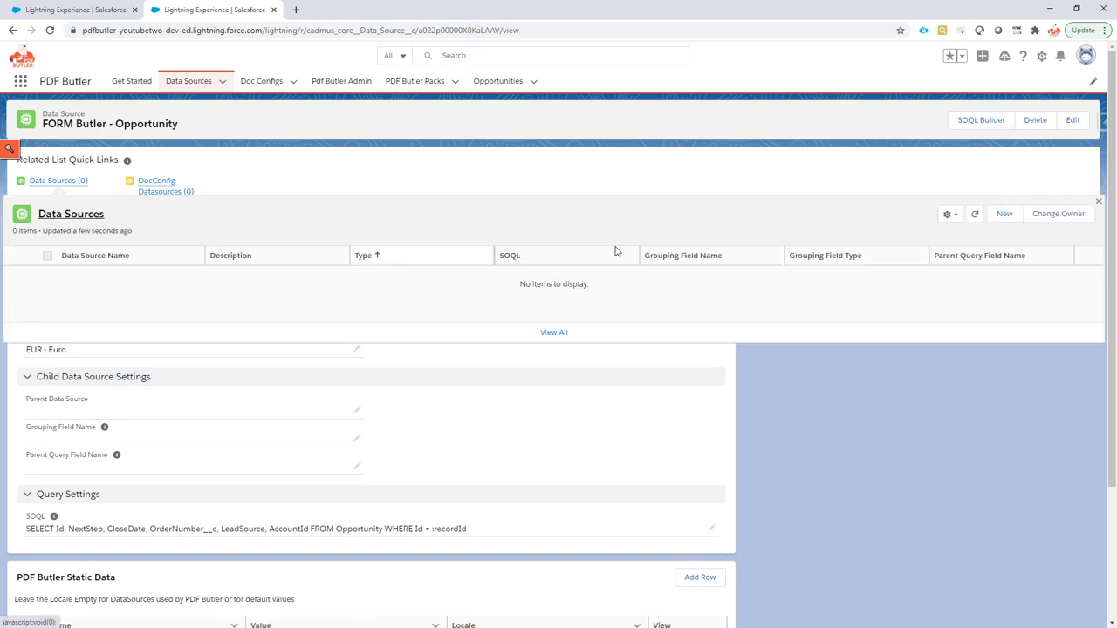
Step: Create the SOQL data source 'FORM Butler - Account' and open its record
{"action": "left_click", "coordinate": [1004, 215]}
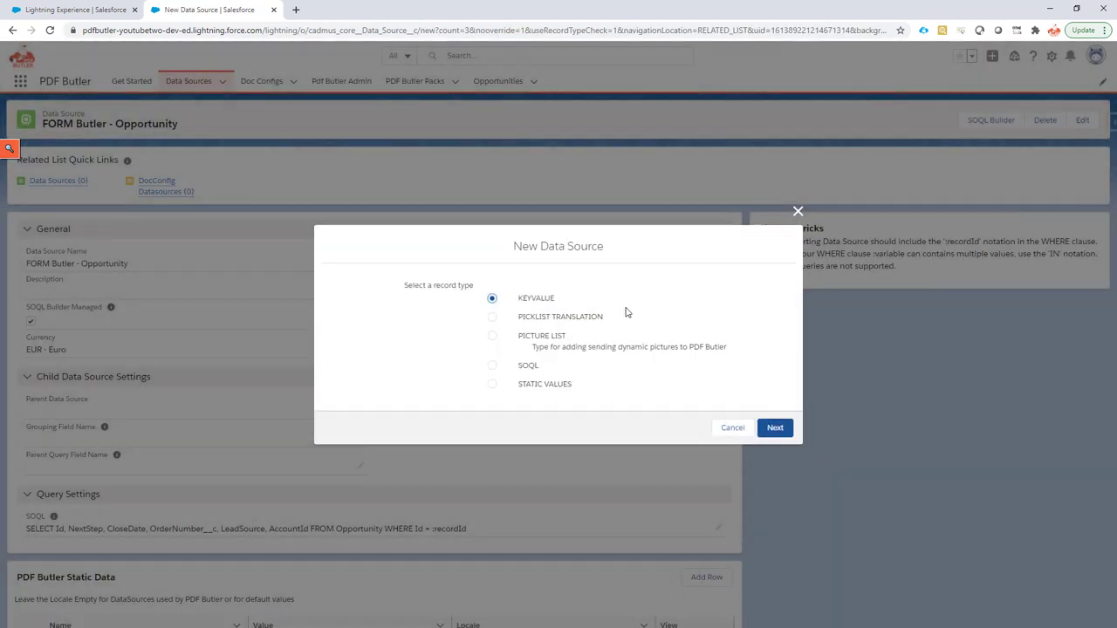
{"action": "left_click", "coordinate": [527, 370]}
{"action": "left_click", "coordinate": [777, 427]}
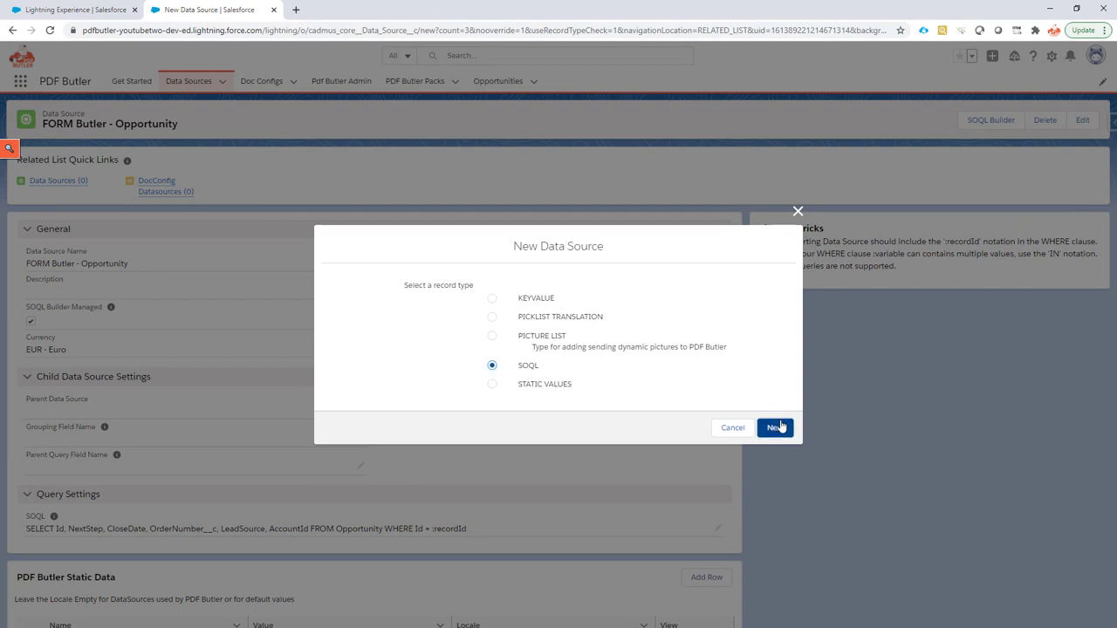
{"action": "type", "text": "F"}
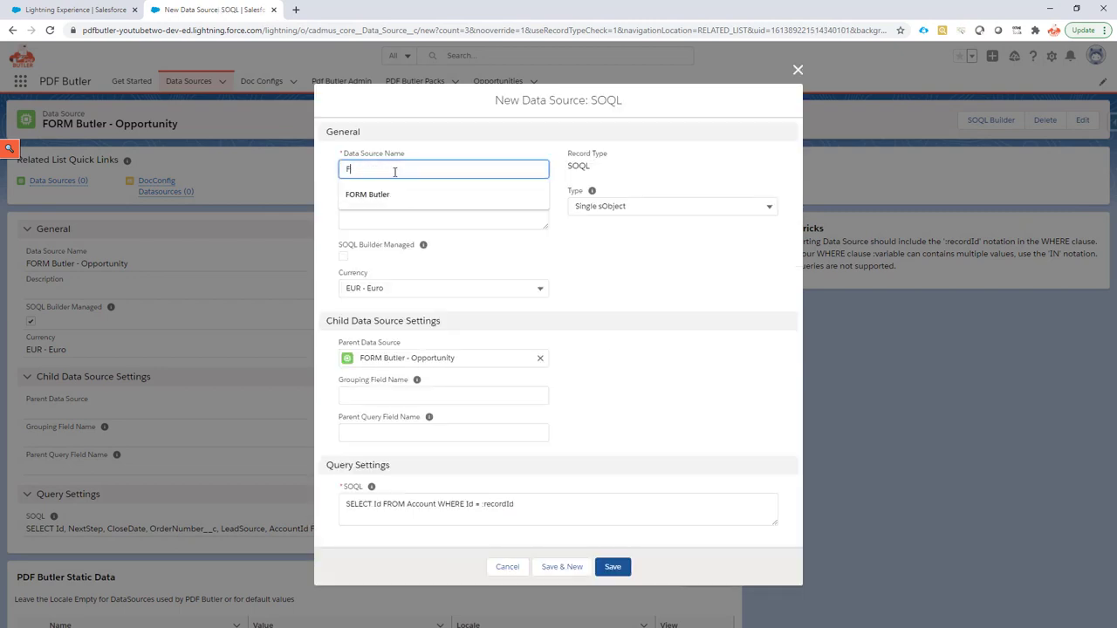
{"action": "type", "text": "tler - Account"}
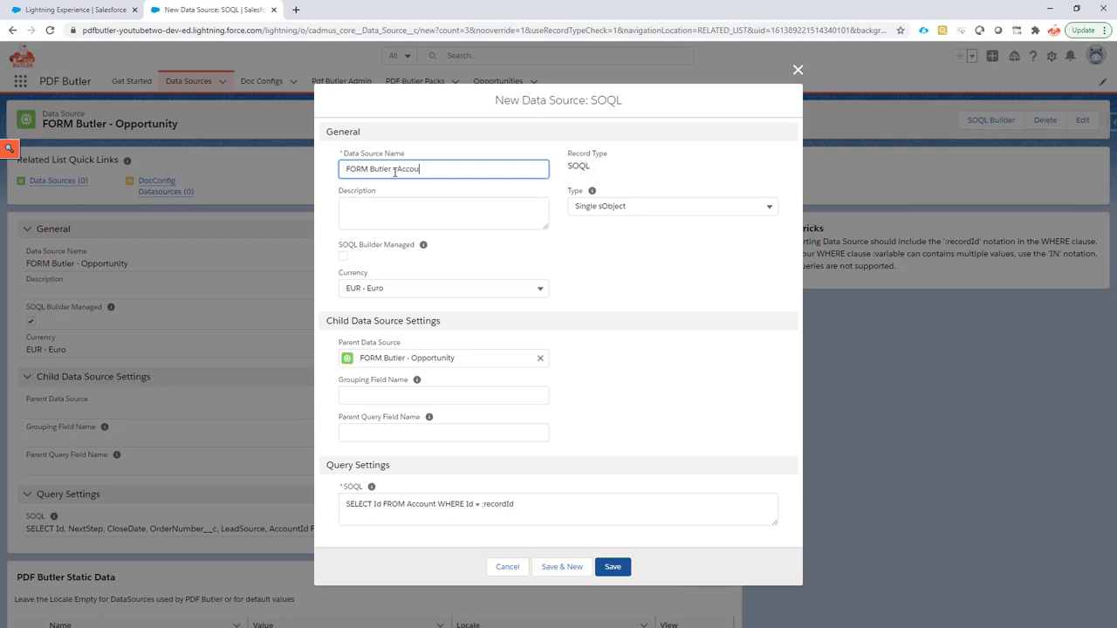
{"action": "left_click", "coordinate": [612, 566]}
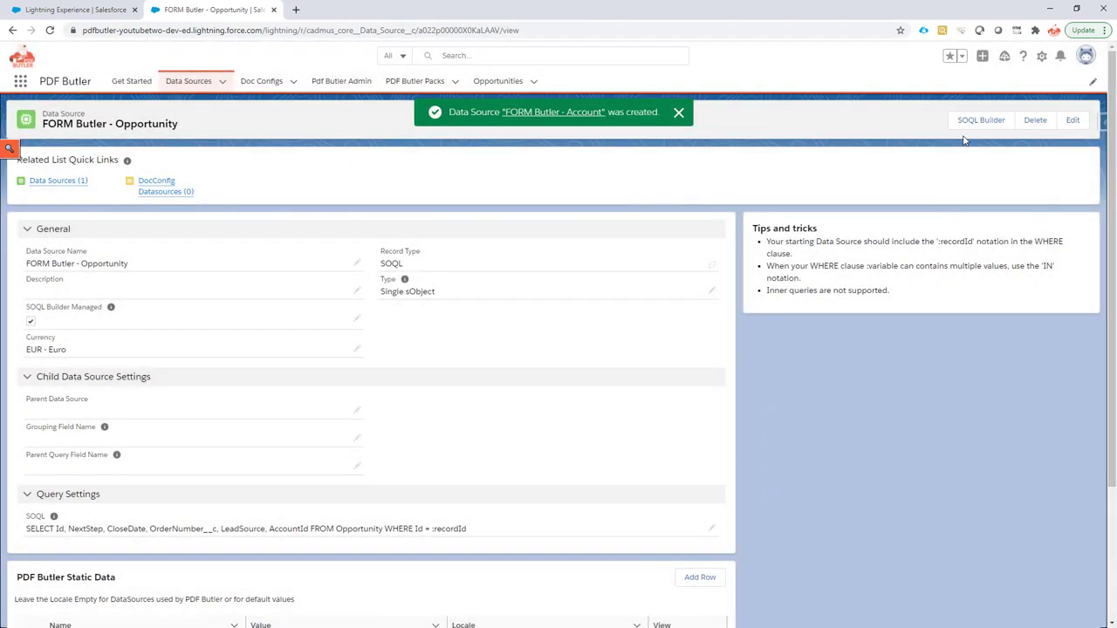
{"action": "left_click", "coordinate": [541, 113]}
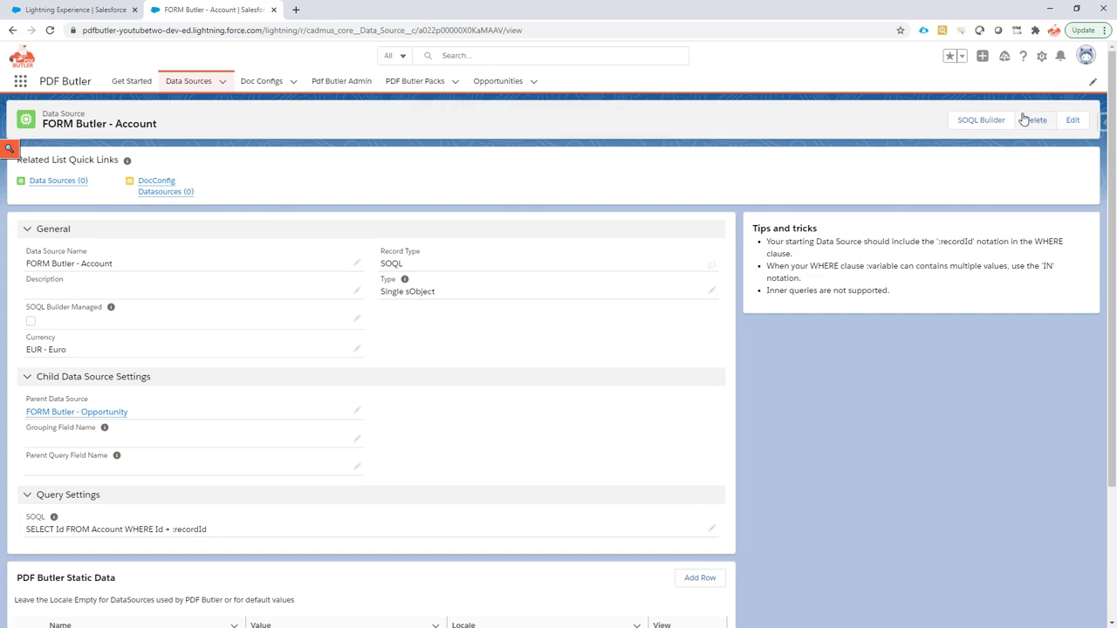
{"action": "left_click", "coordinate": [981, 120]}
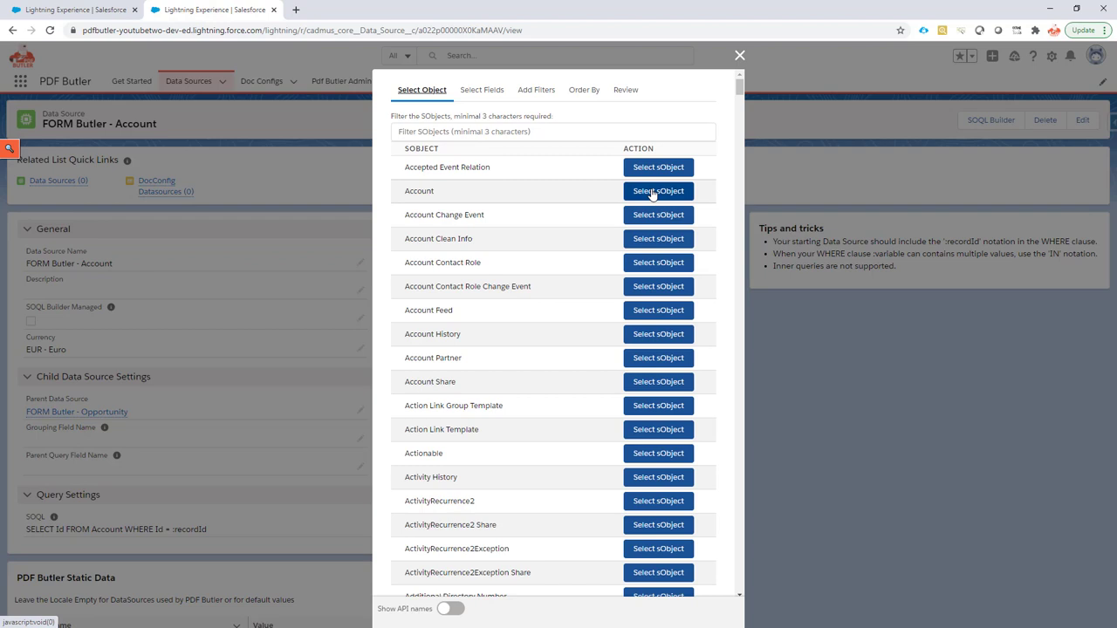
Step: Query the Account object and add the Number of Locations and Account ID fields
{"action": "left_click", "coordinate": [657, 192]}
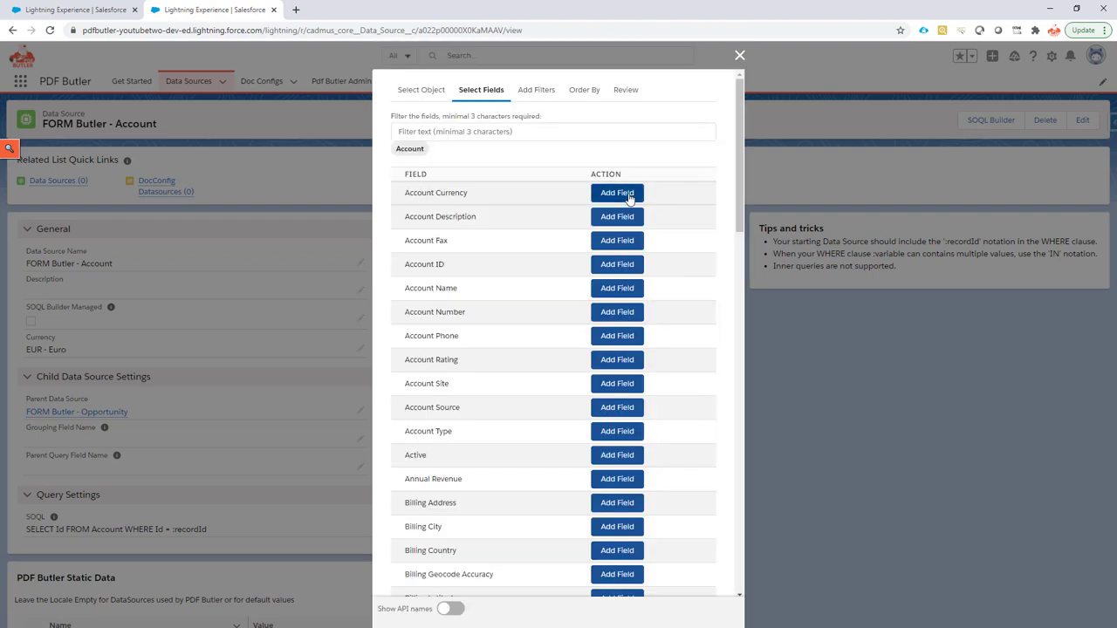
{"action": "left_click", "coordinate": [469, 132]}
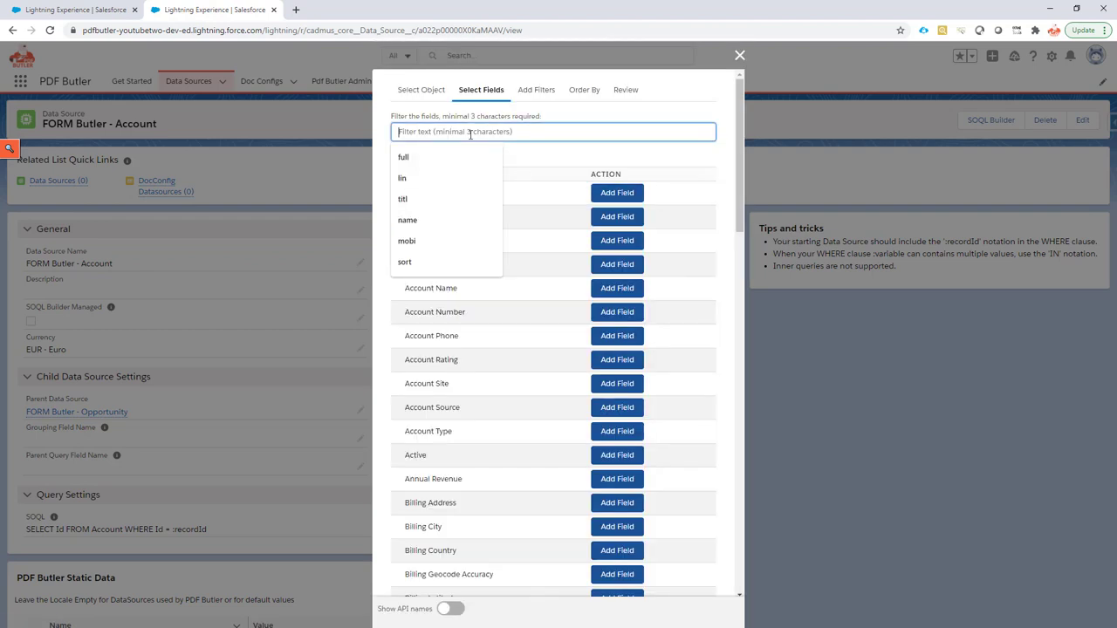
{"action": "type", "text": "opp"}
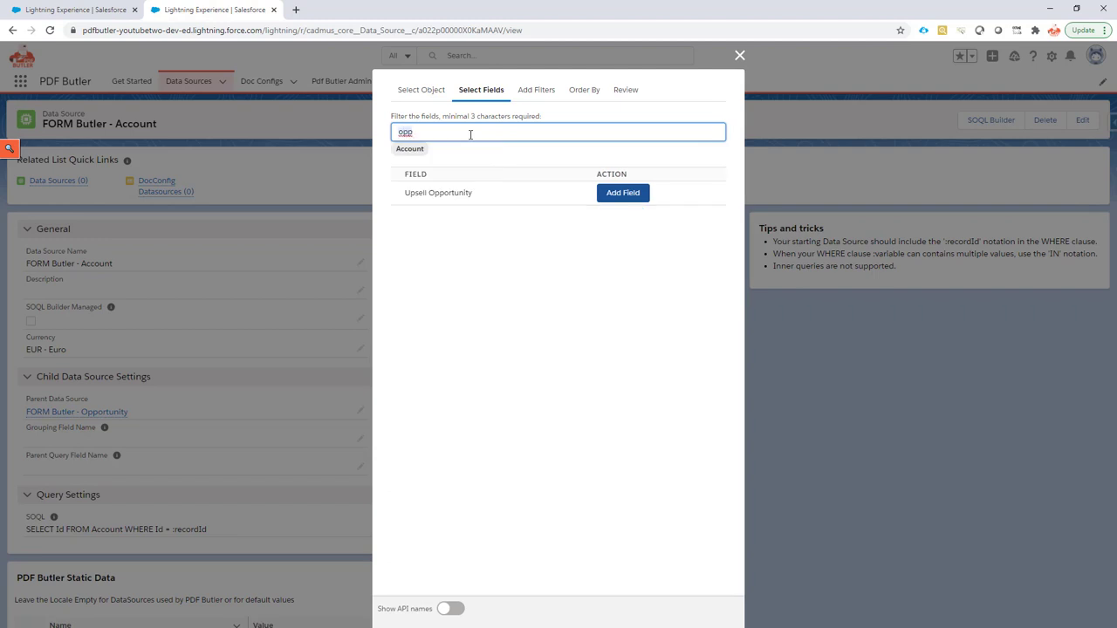
{"action": "key", "text": "BackSpace"}
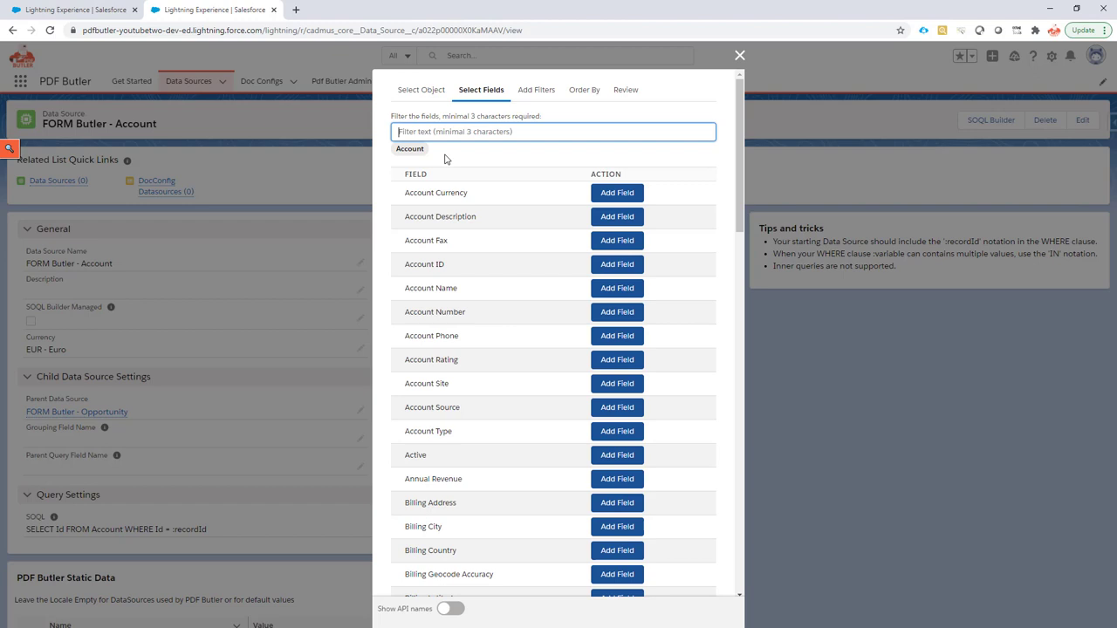
{"action": "type", "text": "loc"}
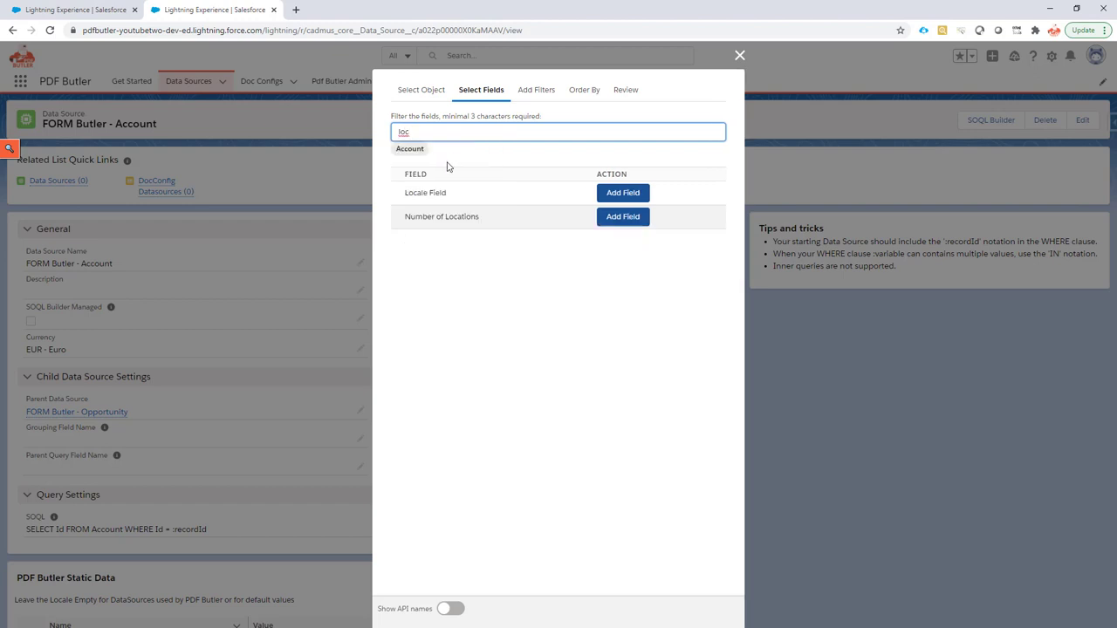
{"action": "left_click", "coordinate": [631, 216]}
{"action": "double_click", "coordinate": [454, 132]}
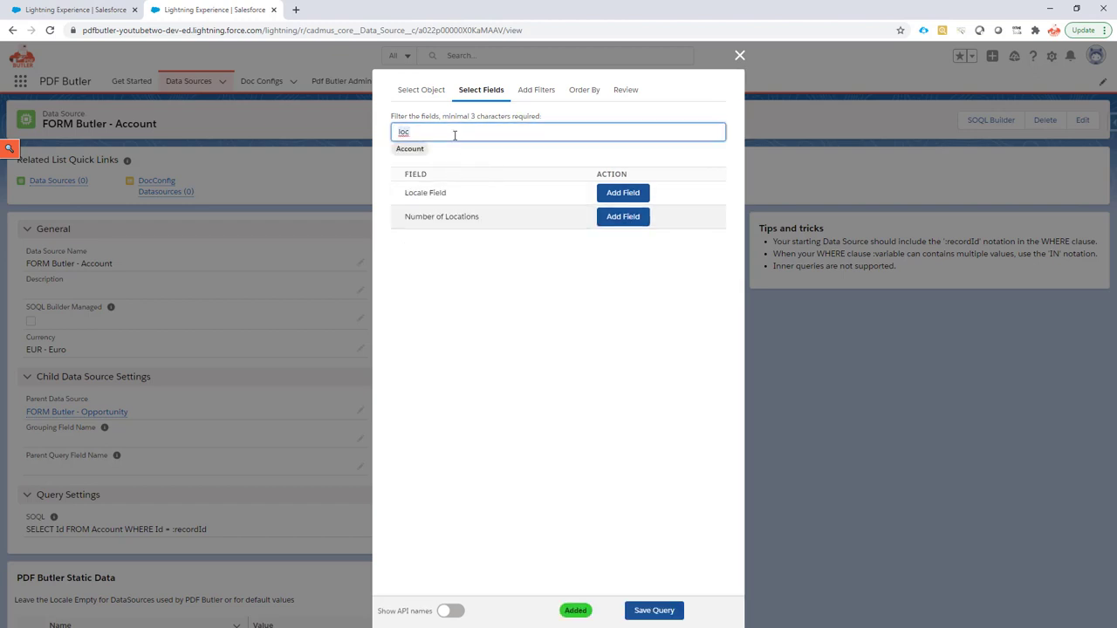
{"action": "type", "text": "acc"}
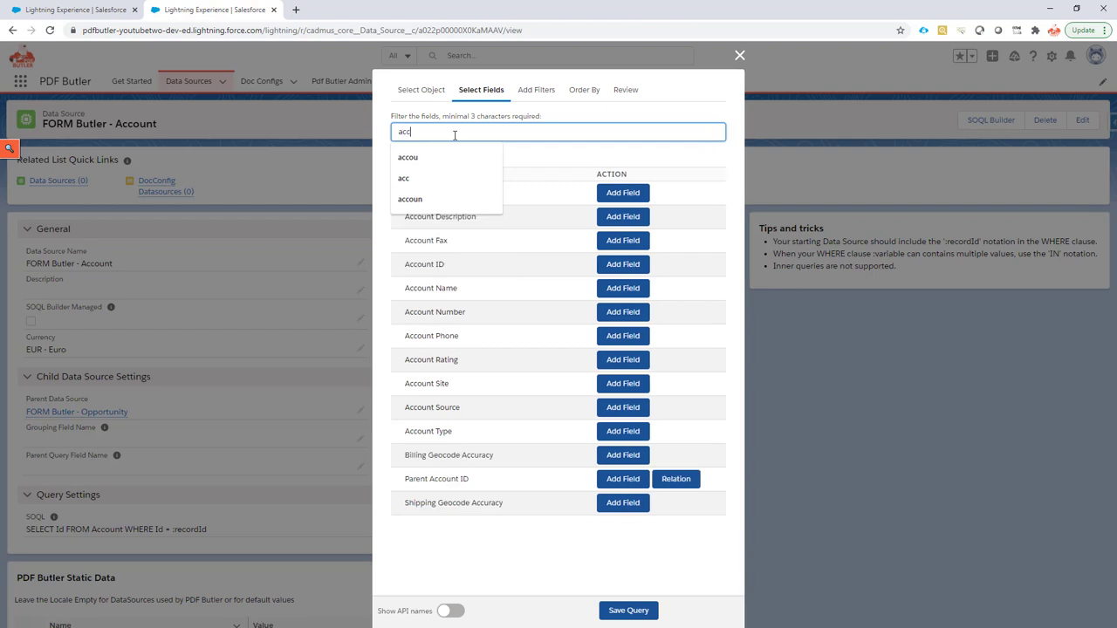
{"action": "left_click", "coordinate": [479, 550]}
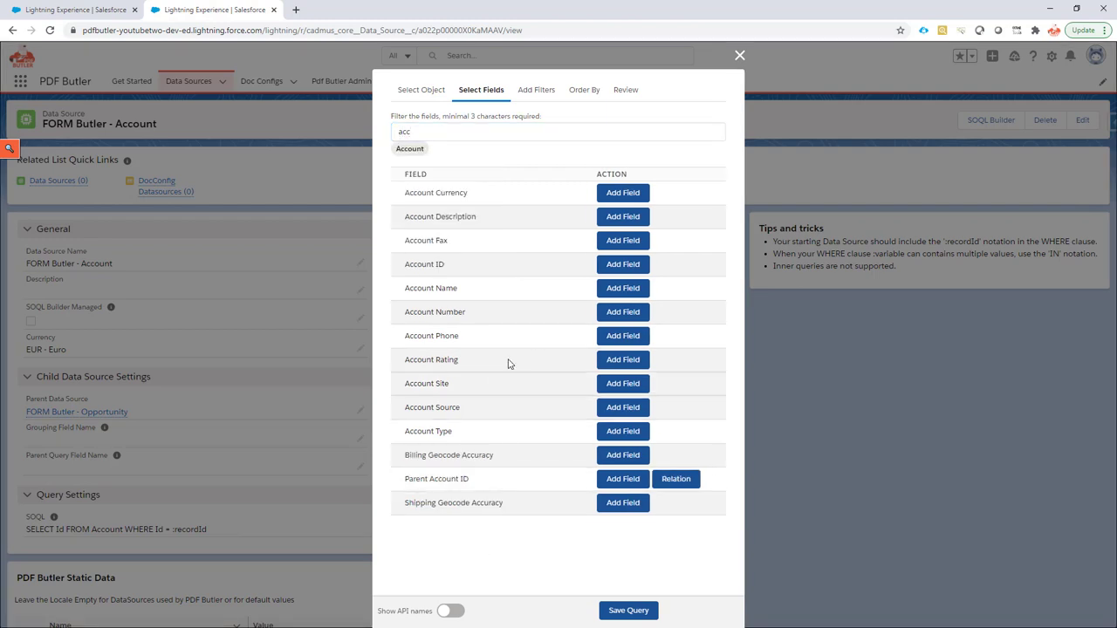
{"action": "left_click", "coordinate": [616, 263]}
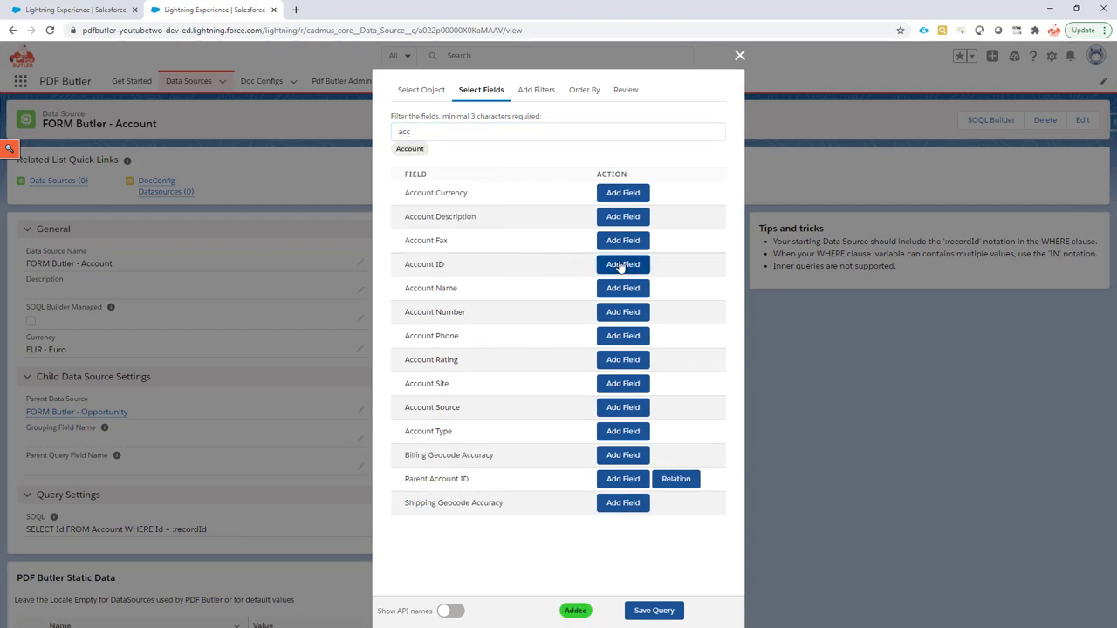
Step: Set Account ID as grouping and parent query field, then review and save the Account query
{"action": "left_click", "coordinate": [534, 96]}
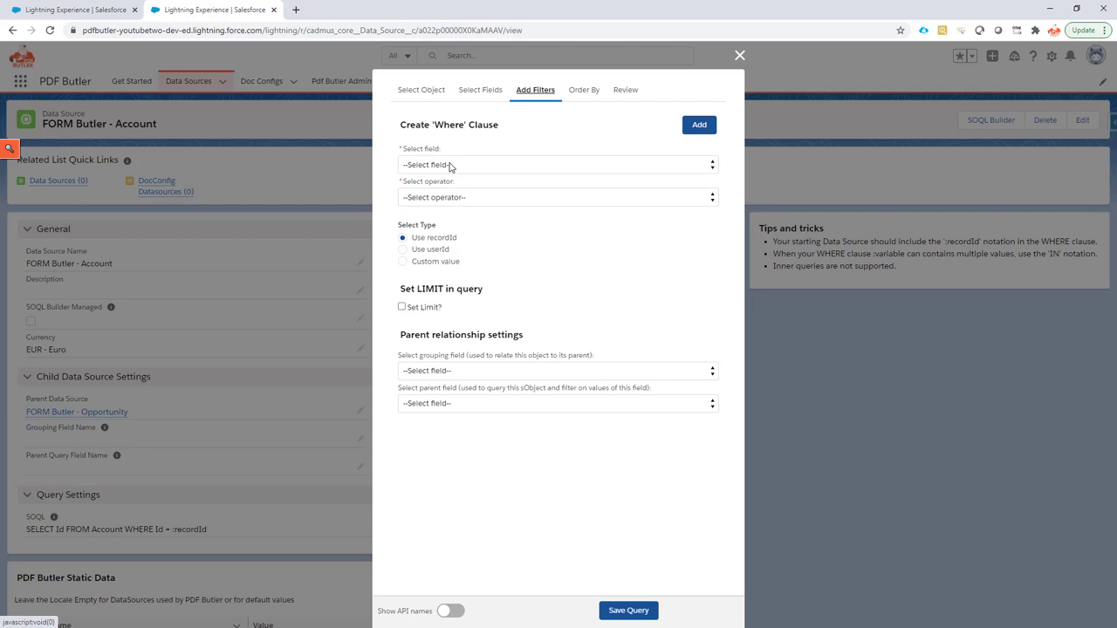
{"action": "left_click", "coordinate": [451, 166]}
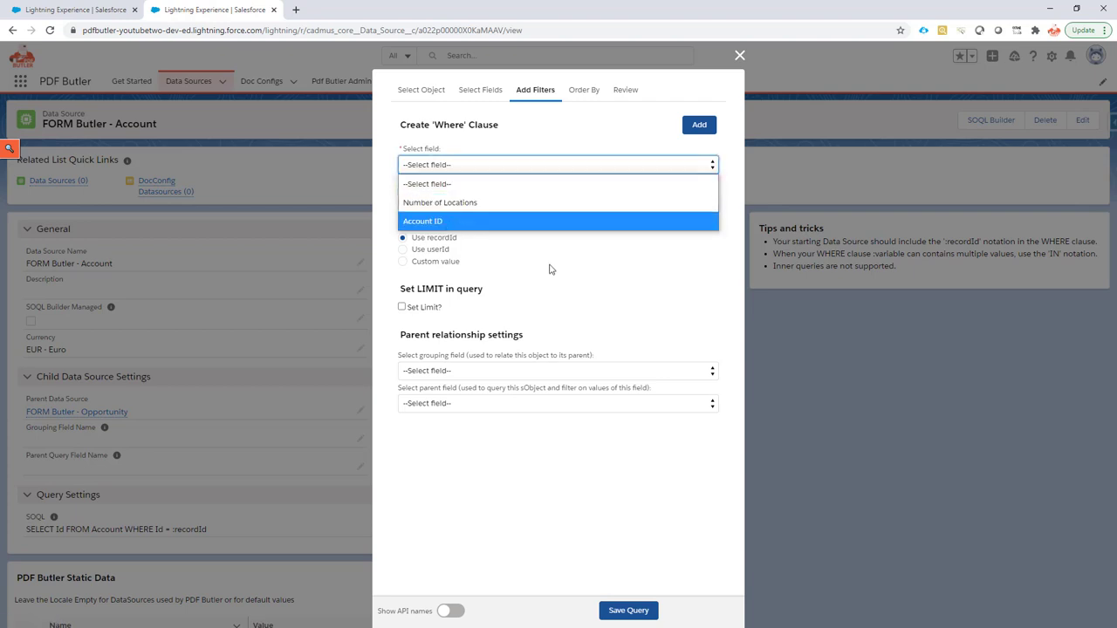
{"action": "left_click", "coordinate": [551, 306]}
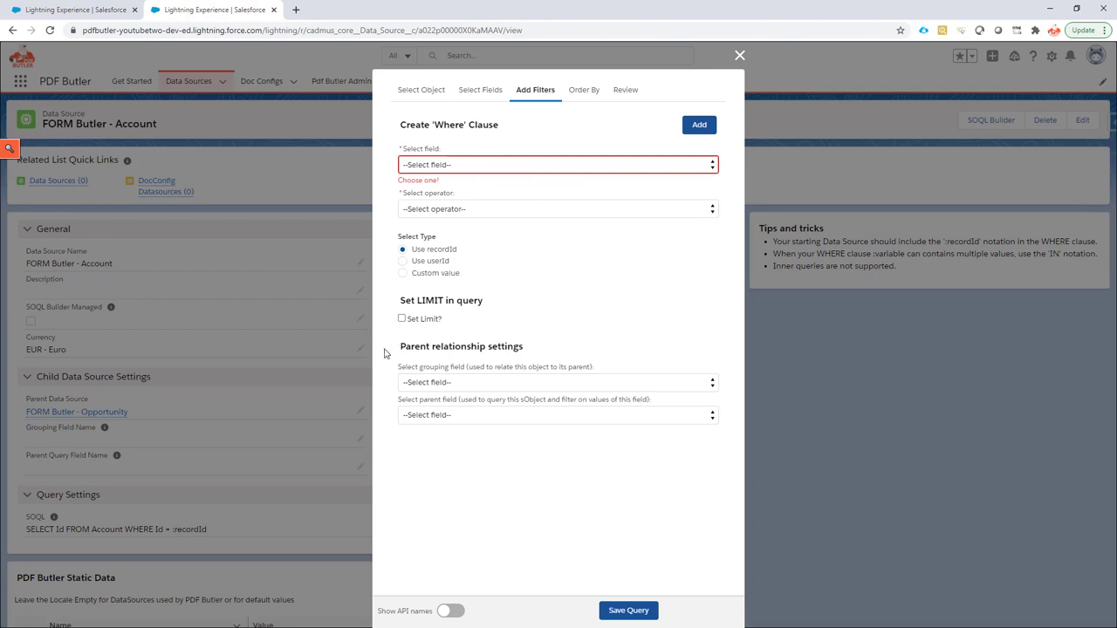
{"action": "left_click", "coordinate": [464, 381]}
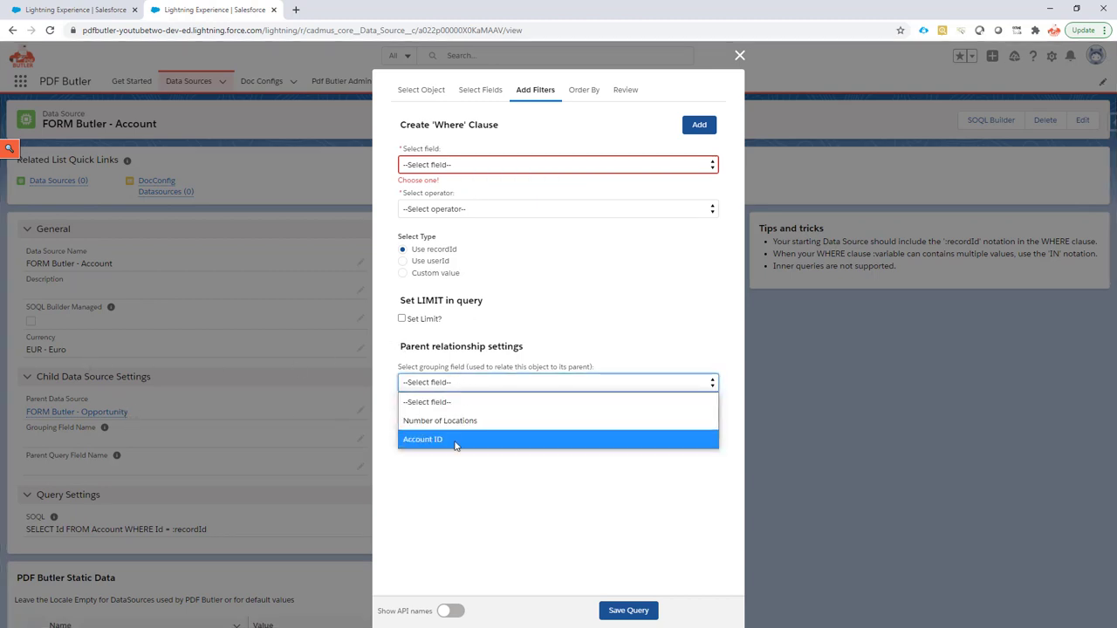
{"action": "left_click", "coordinate": [455, 441]}
{"action": "left_click", "coordinate": [461, 416]}
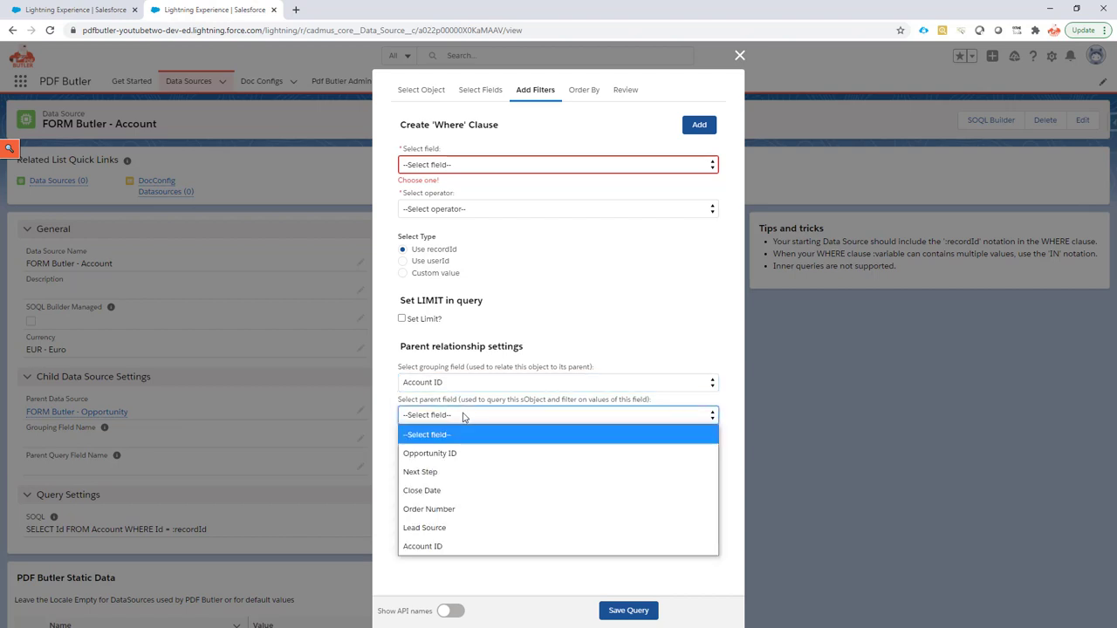
{"action": "left_click", "coordinate": [471, 545]}
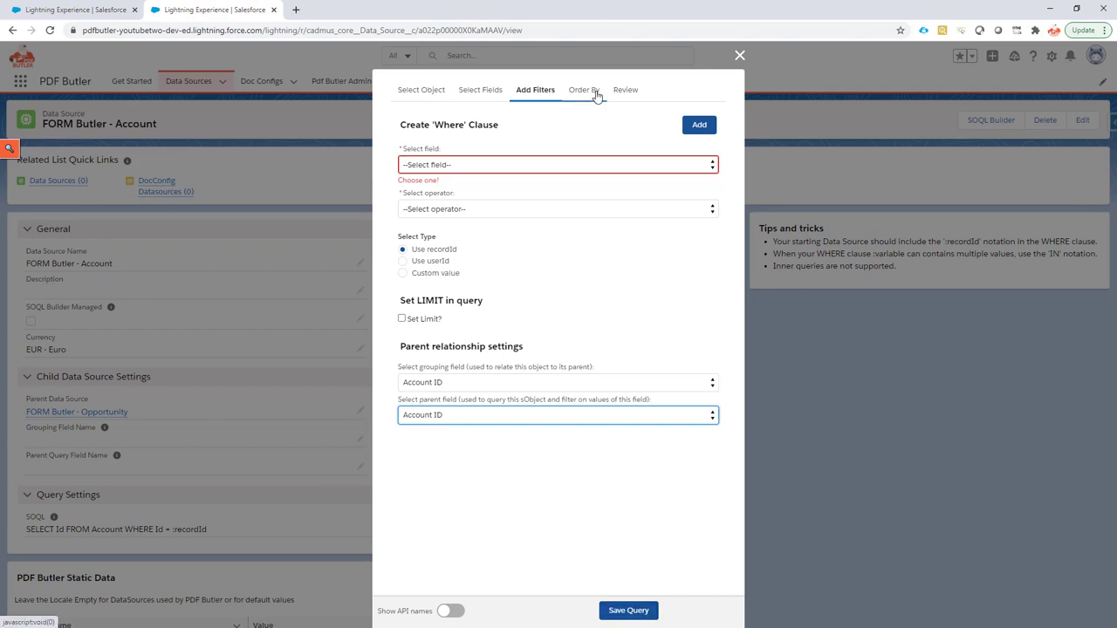
{"action": "left_click", "coordinate": [635, 96]}
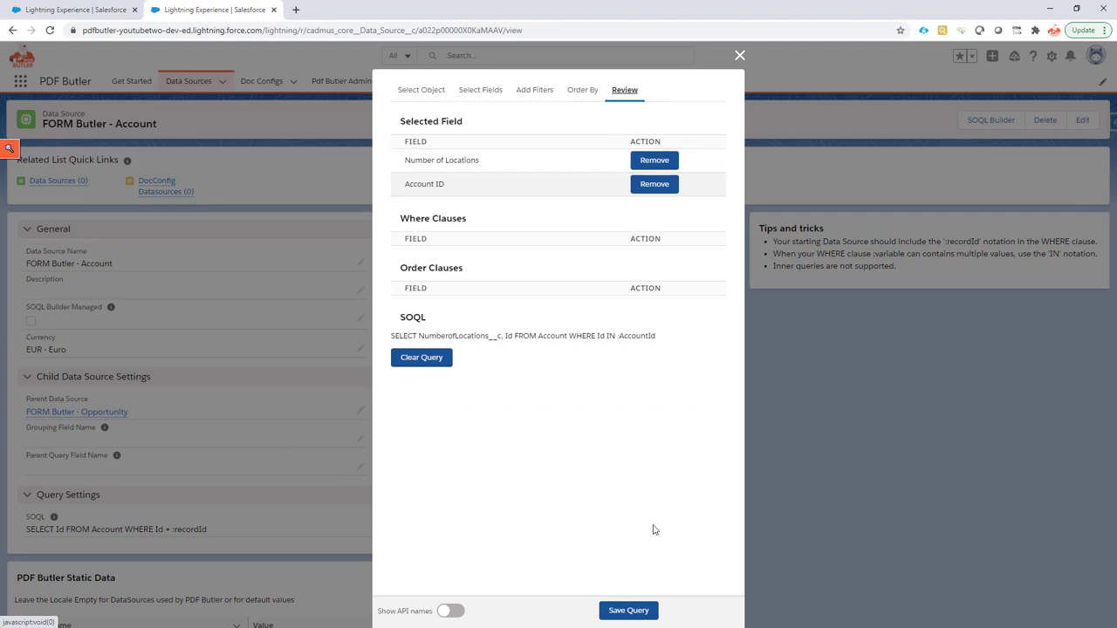
{"action": "left_click", "coordinate": [628, 611]}
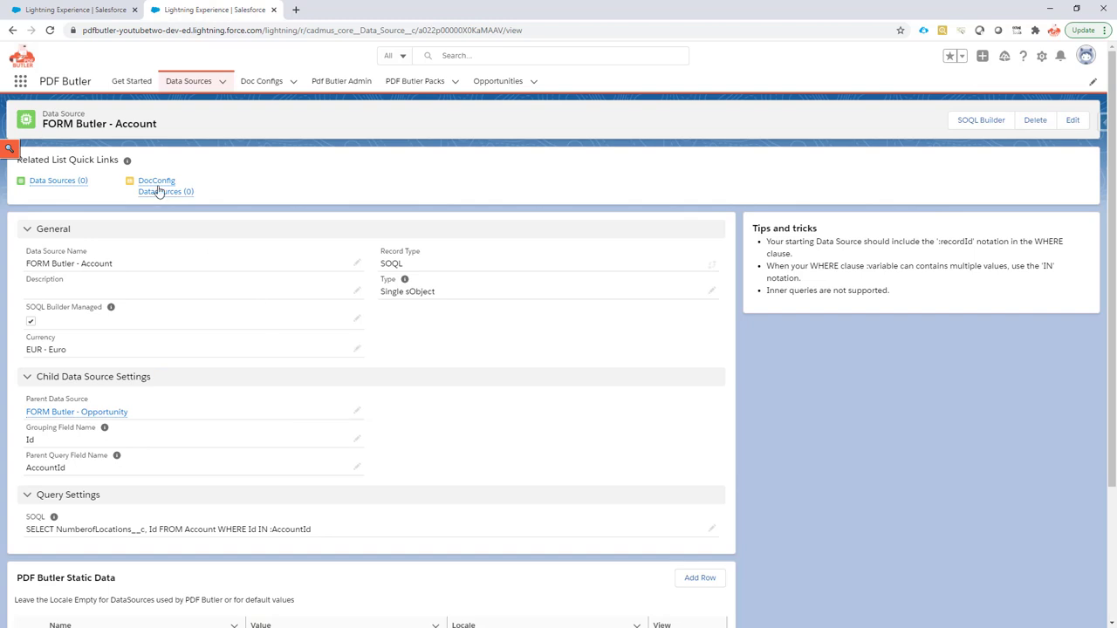
Step: Create a SOQL data source 'FORM Butler - Opp Products' of type List of sObjects
{"action": "left_click", "coordinate": [222, 84]}
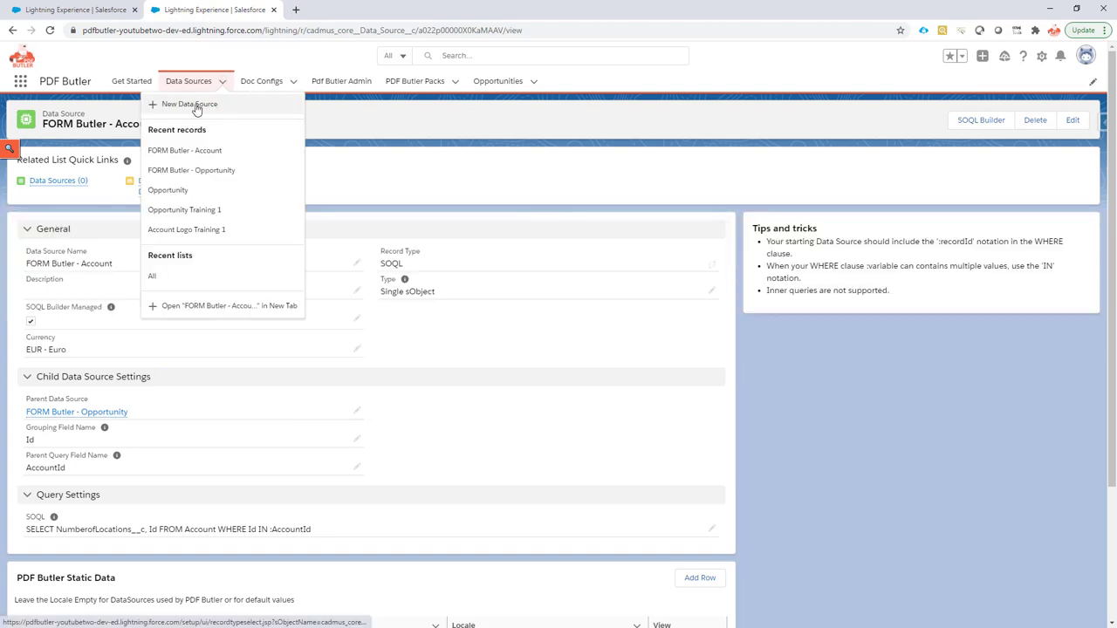
{"action": "left_click", "coordinate": [196, 106]}
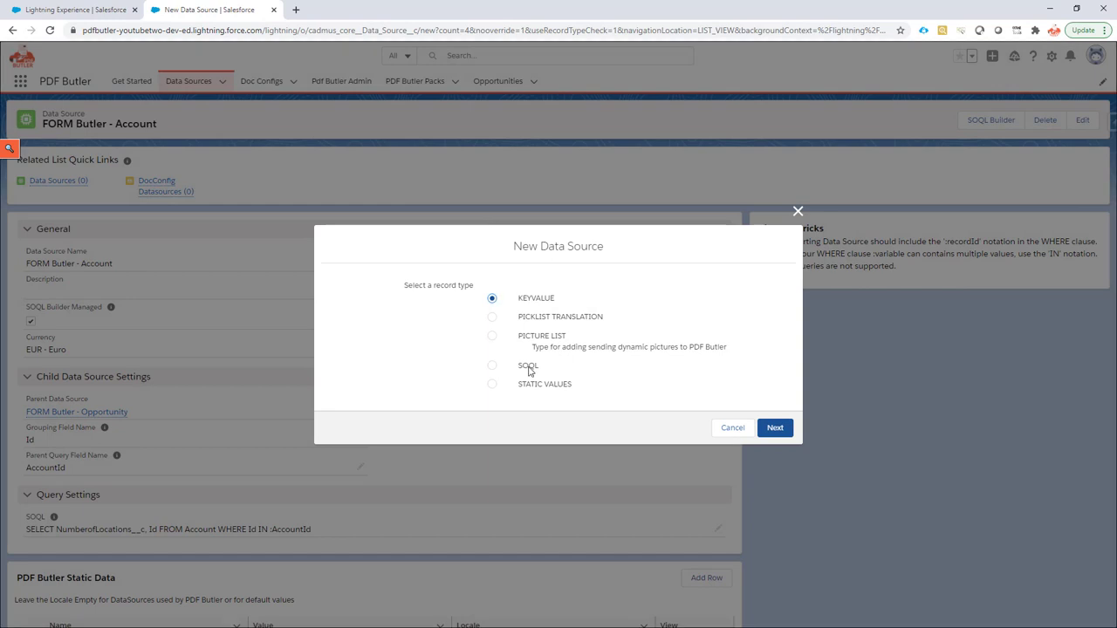
{"action": "left_click", "coordinate": [780, 426]}
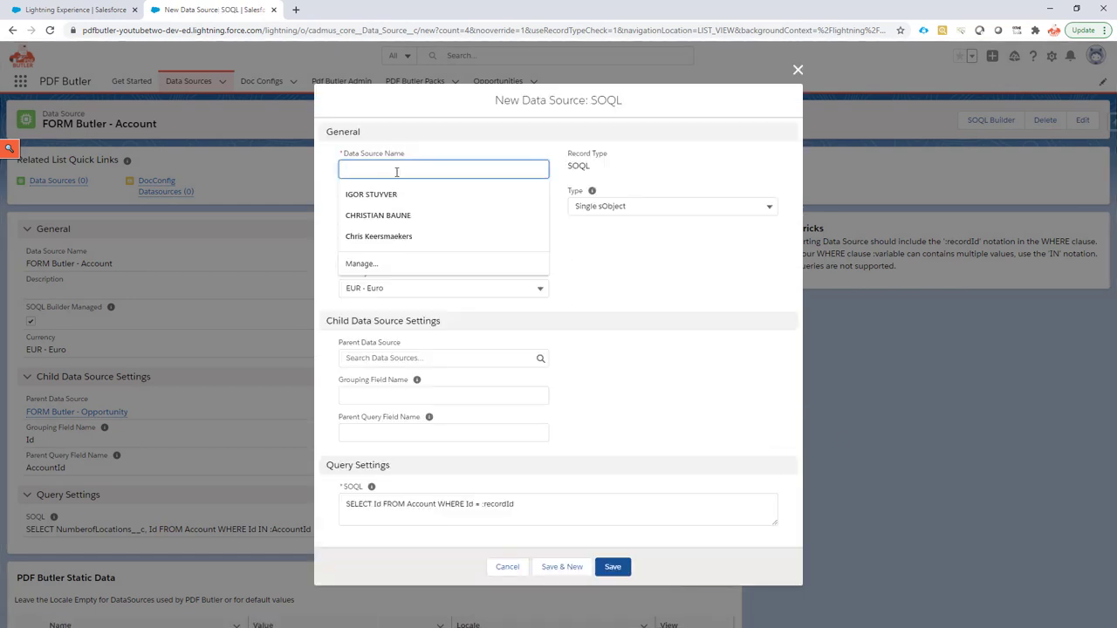
{"action": "type", "text": "FORM"}
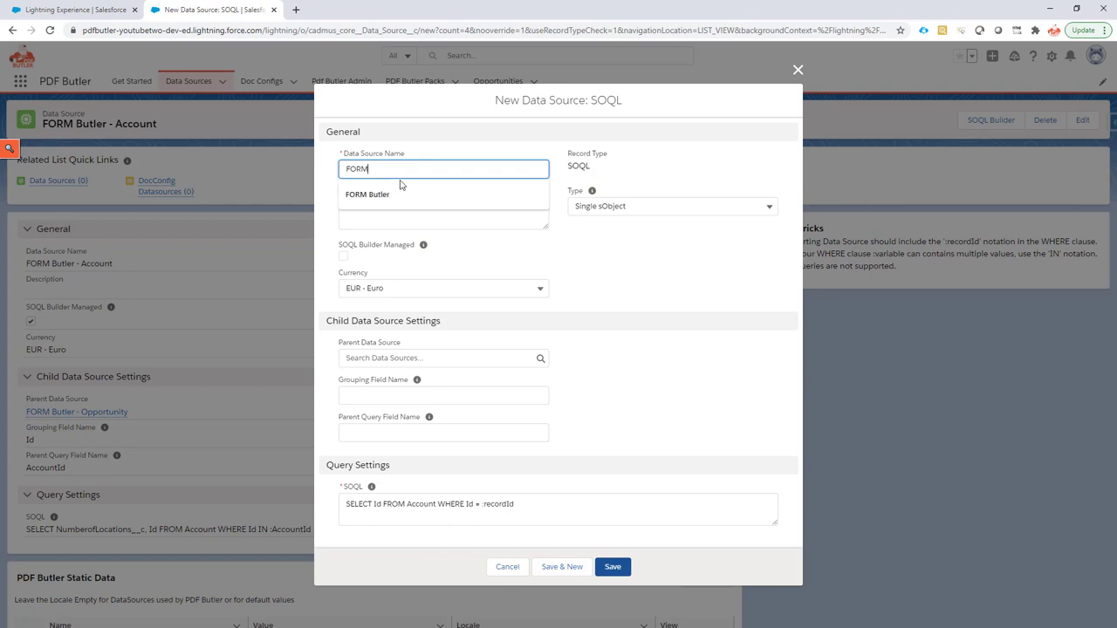
{"action": "left_click", "coordinate": [413, 194]}
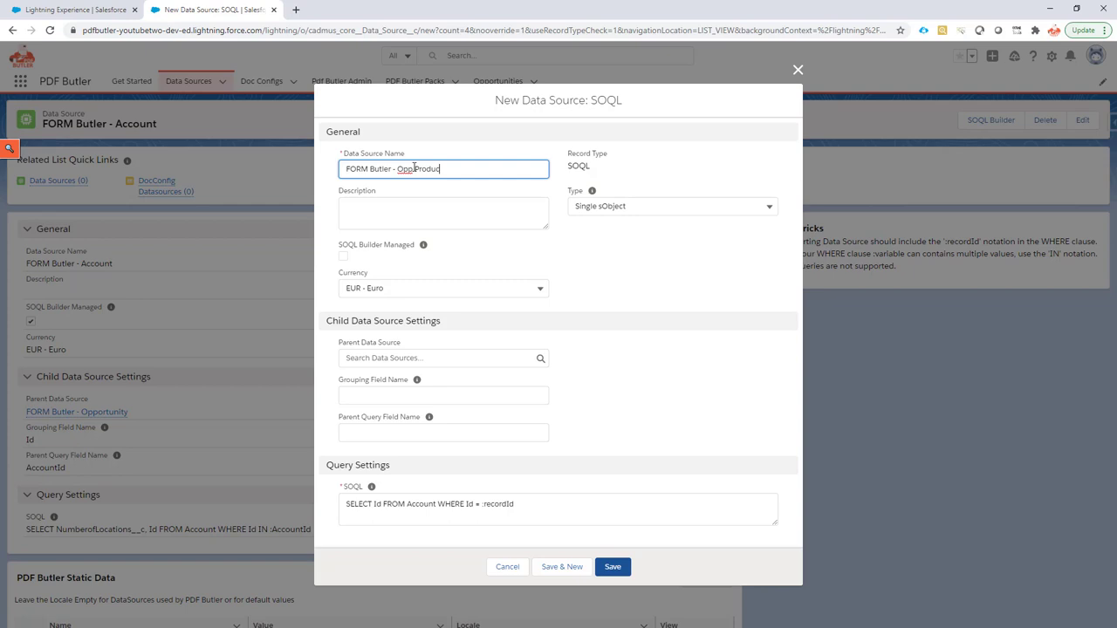
{"action": "left_click", "coordinate": [624, 207]}
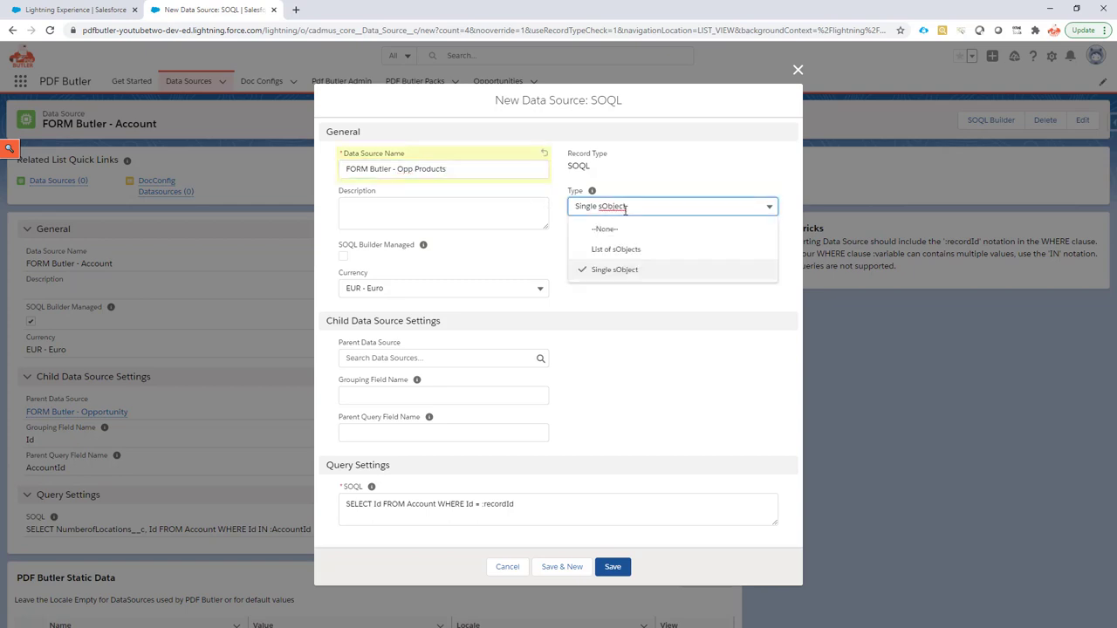
{"action": "left_click", "coordinate": [626, 249]}
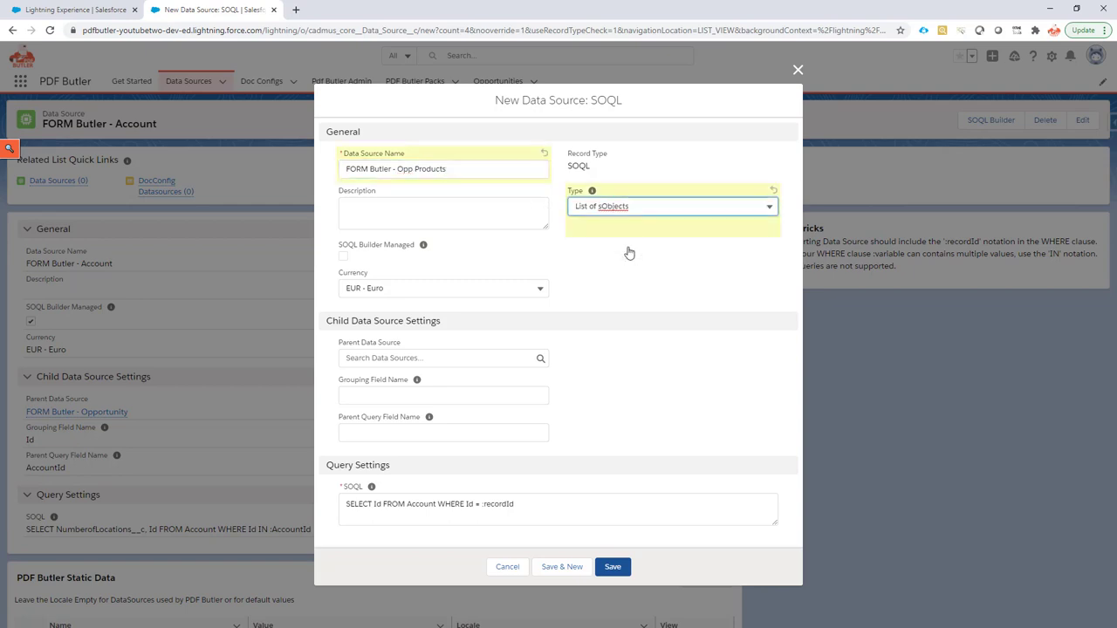
{"action": "left_click", "coordinate": [613, 566]}
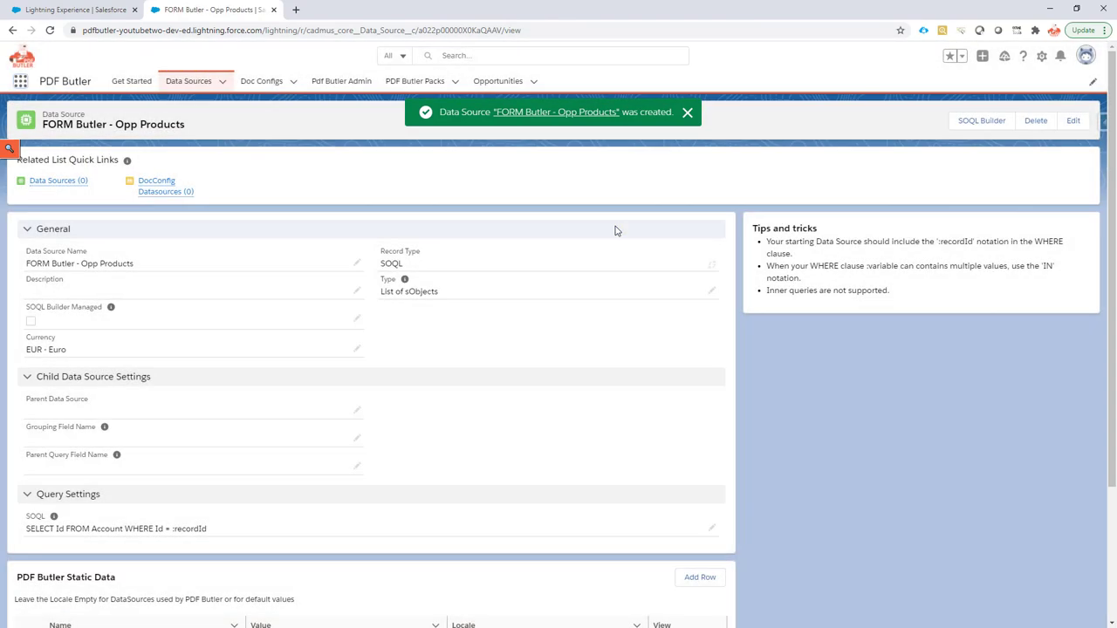
Step: In the SOQL Builder, base the query on the Opportunity Product object
{"action": "left_click", "coordinate": [983, 122]}
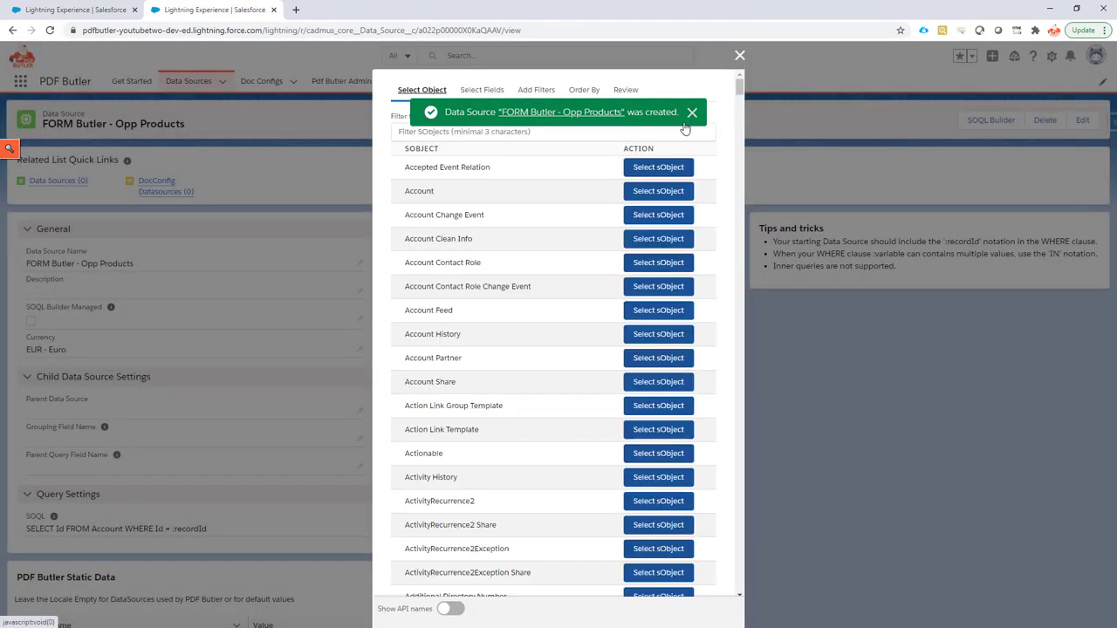
{"action": "left_click", "coordinate": [463, 132]}
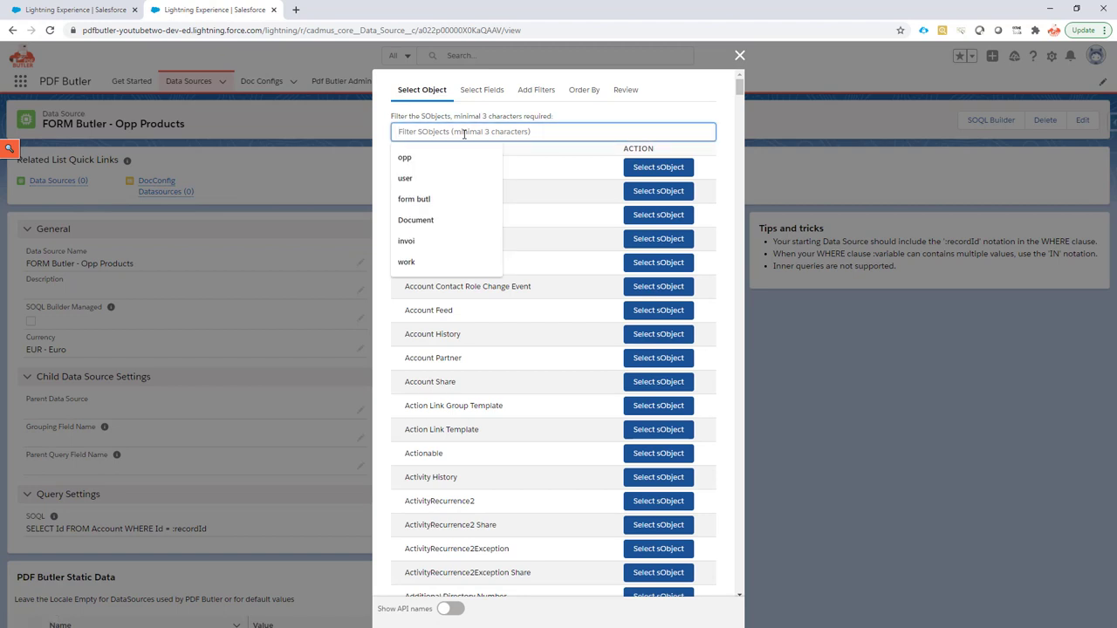
{"action": "type", "text": "opp"}
{"action": "left_click", "coordinate": [496, 466]}
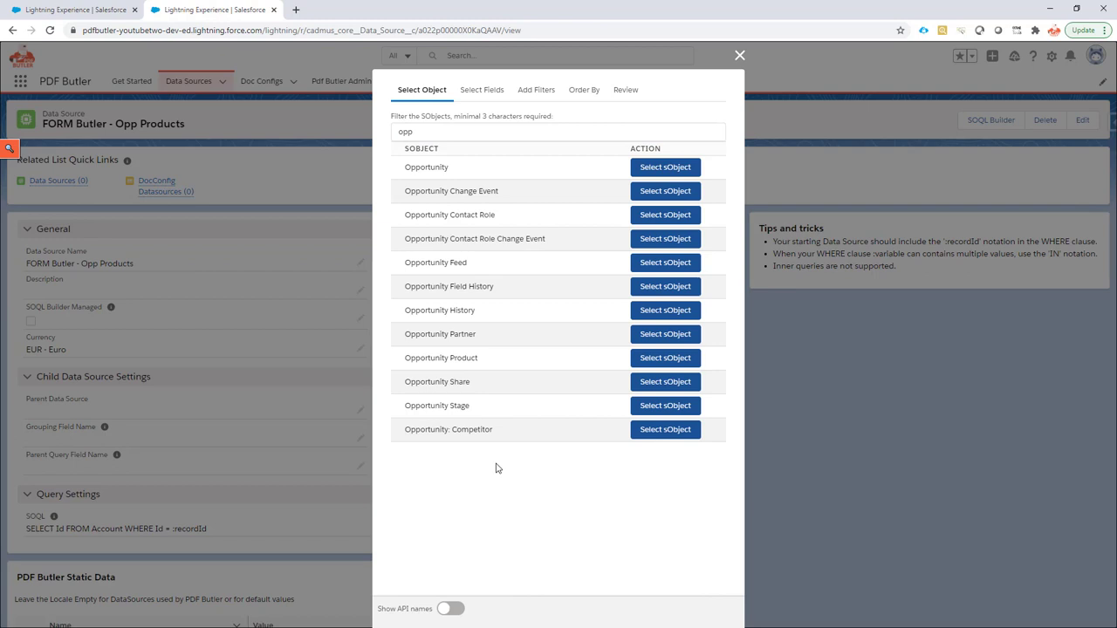
{"action": "left_click", "coordinate": [655, 364]}
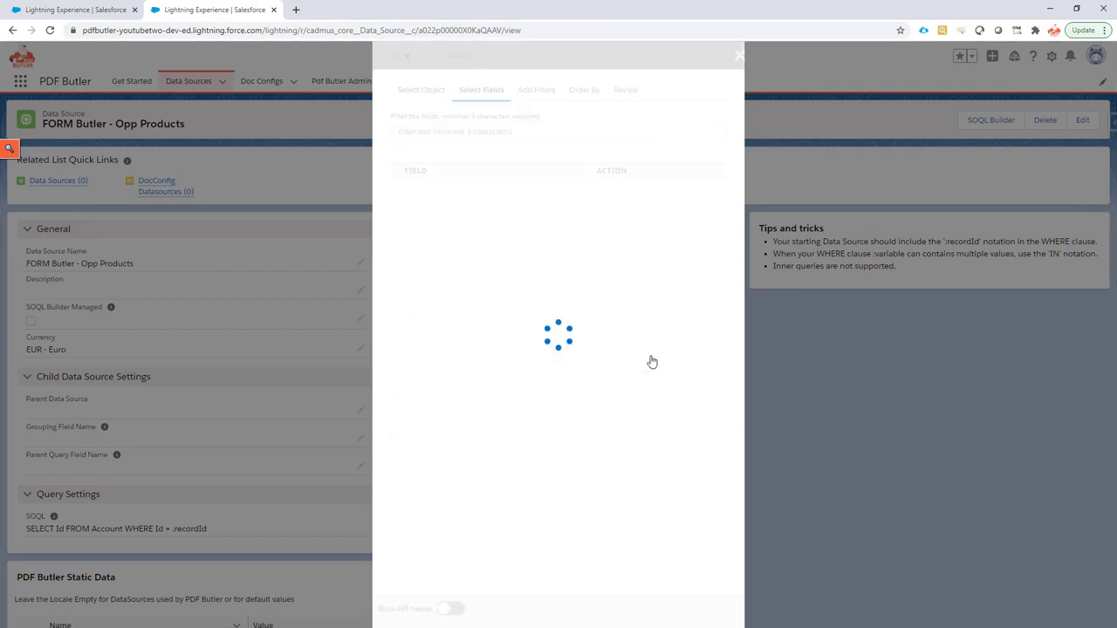
Step: Add Opportunity ID, Opportunity Product Name, Quantity, Discount and Has Discount fields
{"action": "left_click", "coordinate": [459, 129]}
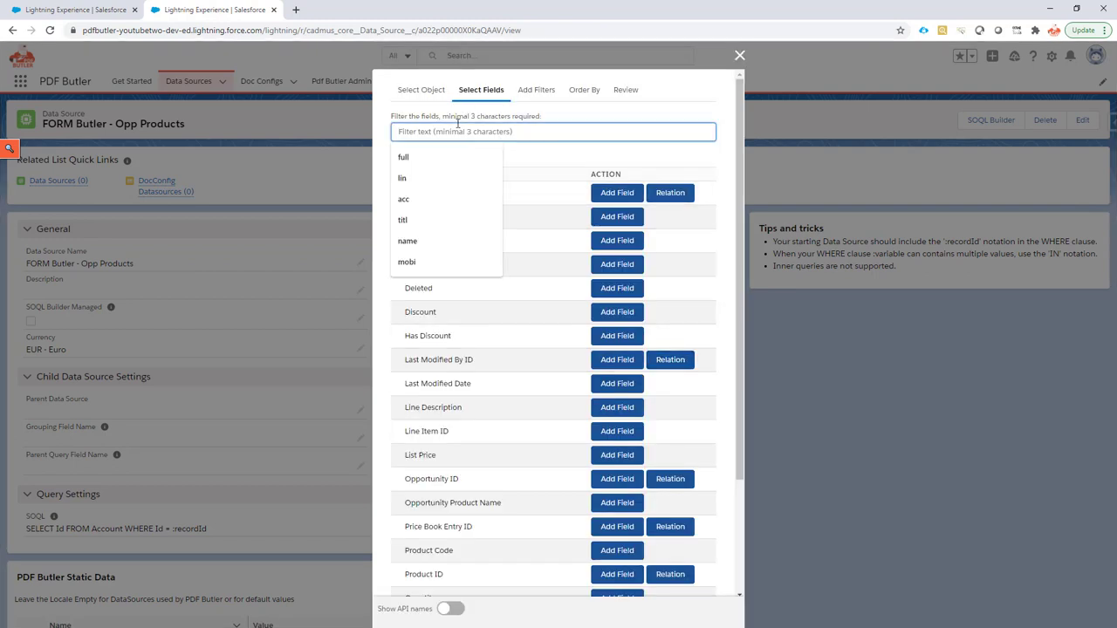
{"action": "type", "text": "opp"}
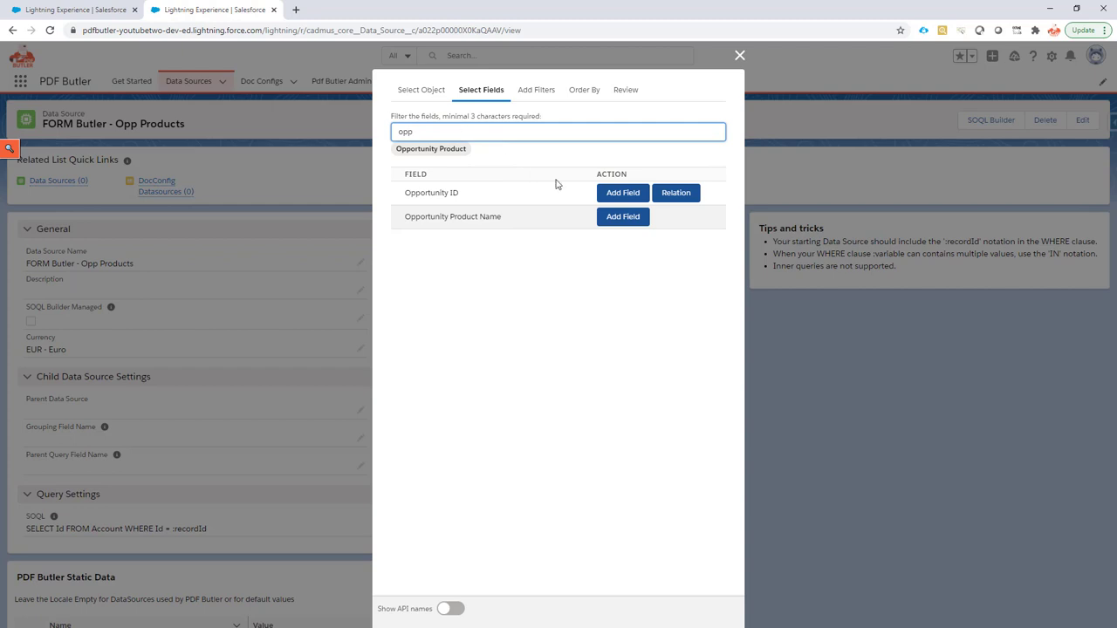
{"action": "left_click", "coordinate": [621, 192]}
{"action": "left_click", "coordinate": [467, 127]}
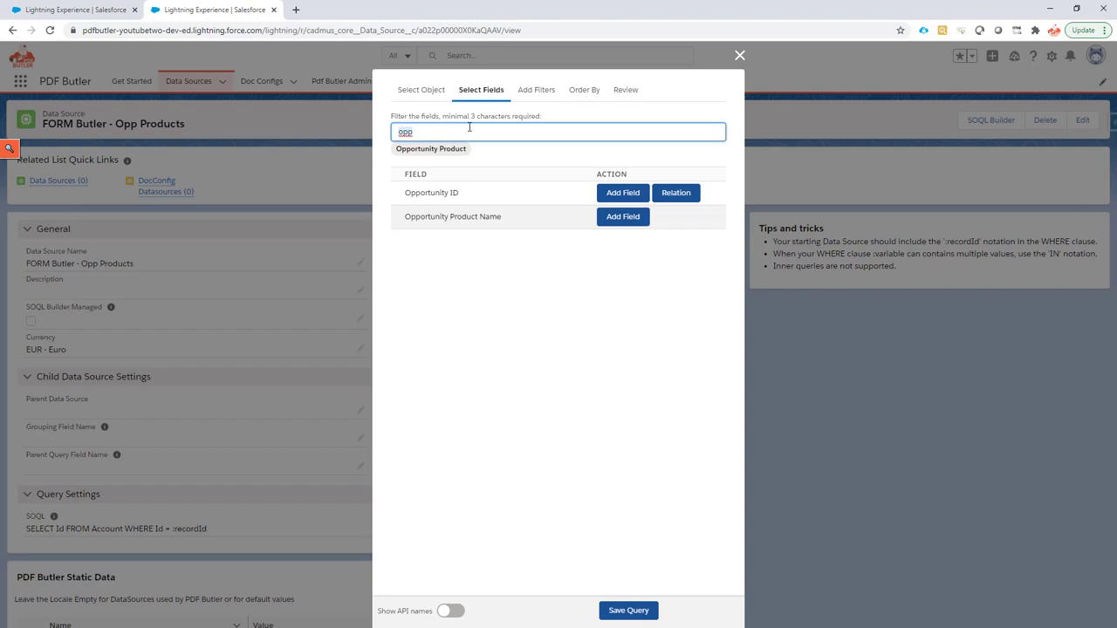
{"action": "left_click", "coordinate": [622, 216]}
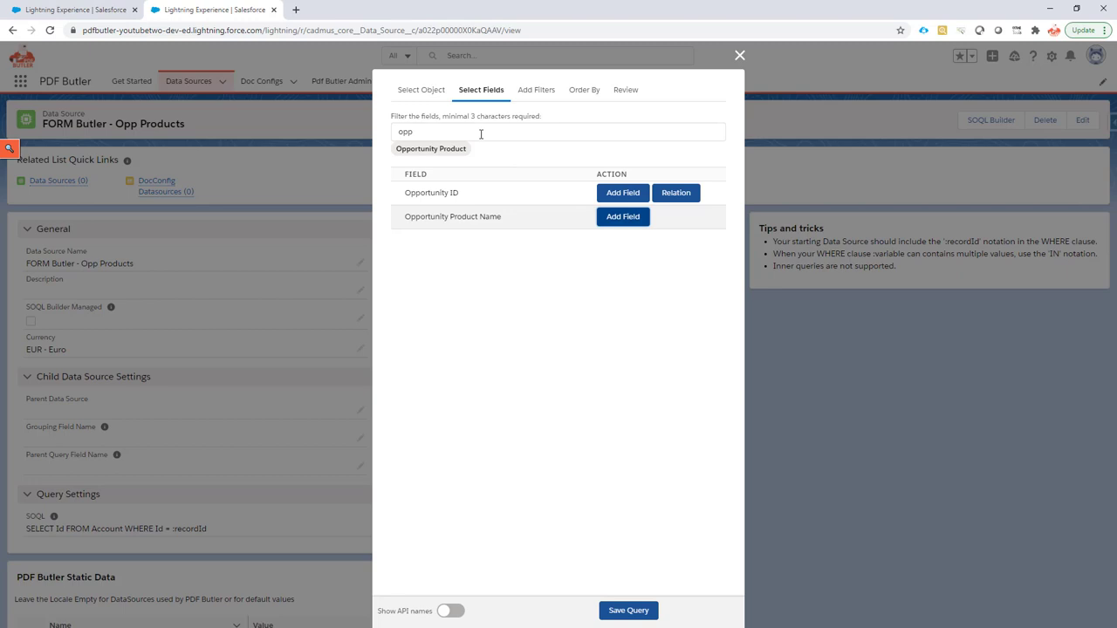
{"action": "double_click", "coordinate": [481, 132]}
{"action": "type", "text": "quan"}
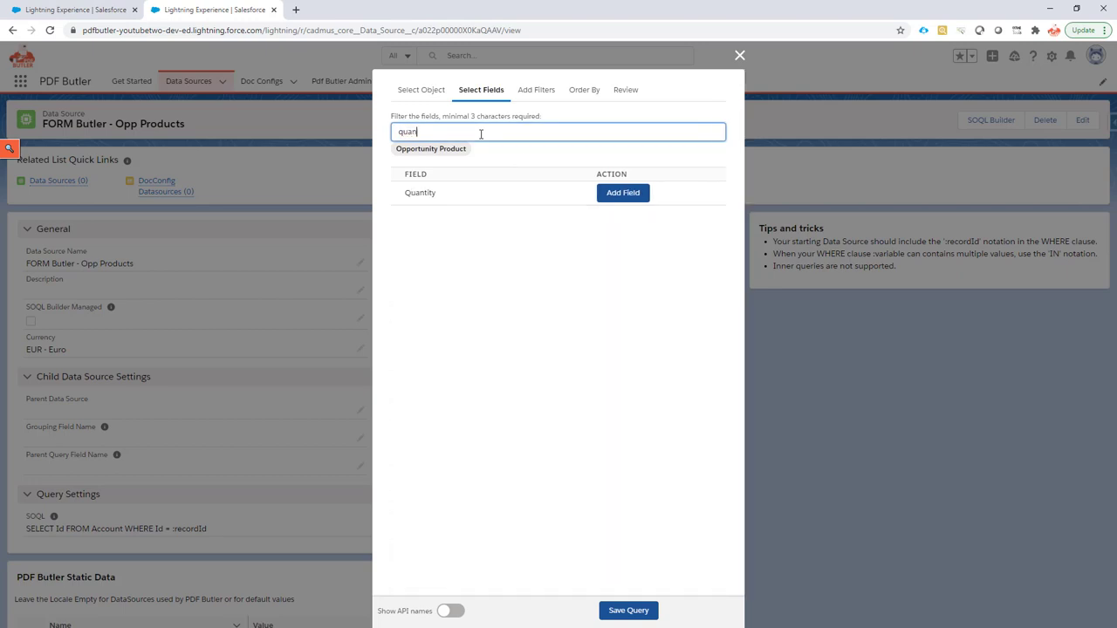
{"action": "left_click", "coordinate": [626, 197]}
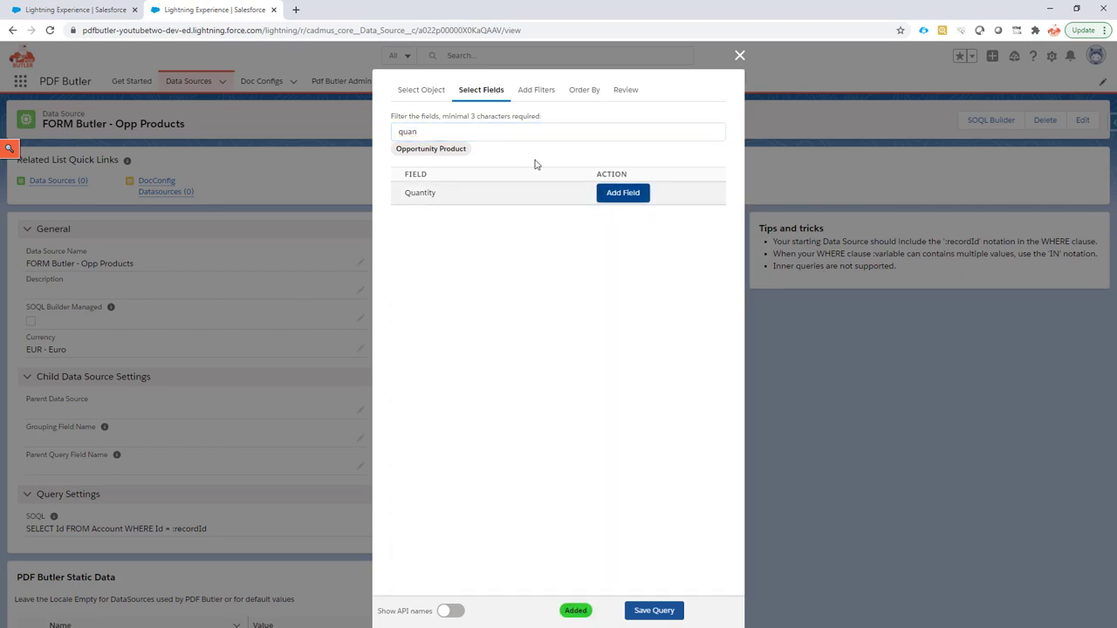
{"action": "double_click", "coordinate": [465, 133]}
{"action": "type", "text": "disc"}
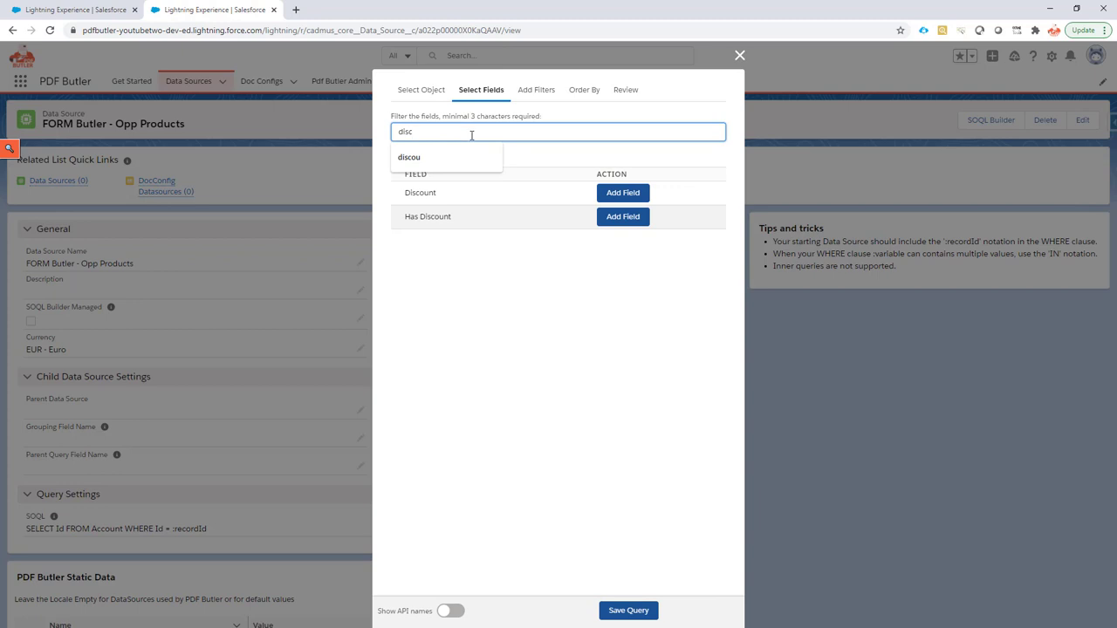
{"action": "left_click", "coordinate": [623, 220]}
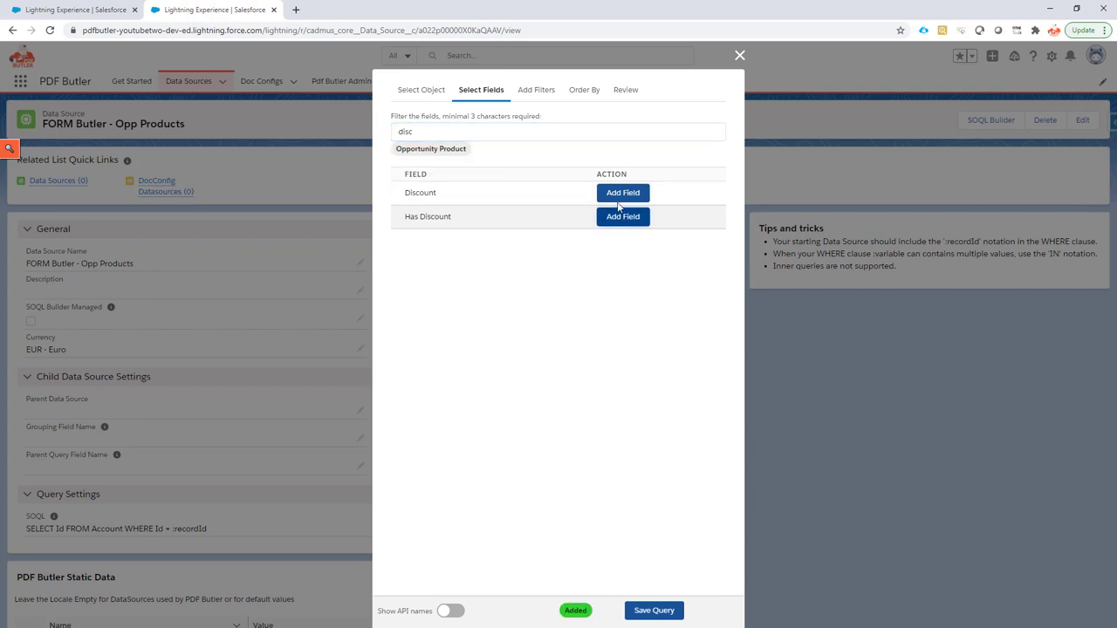
Step: Add an Opportunity ID = recordId filter to the Opp Products query, review it, and save
{"action": "left_click", "coordinate": [545, 92]}
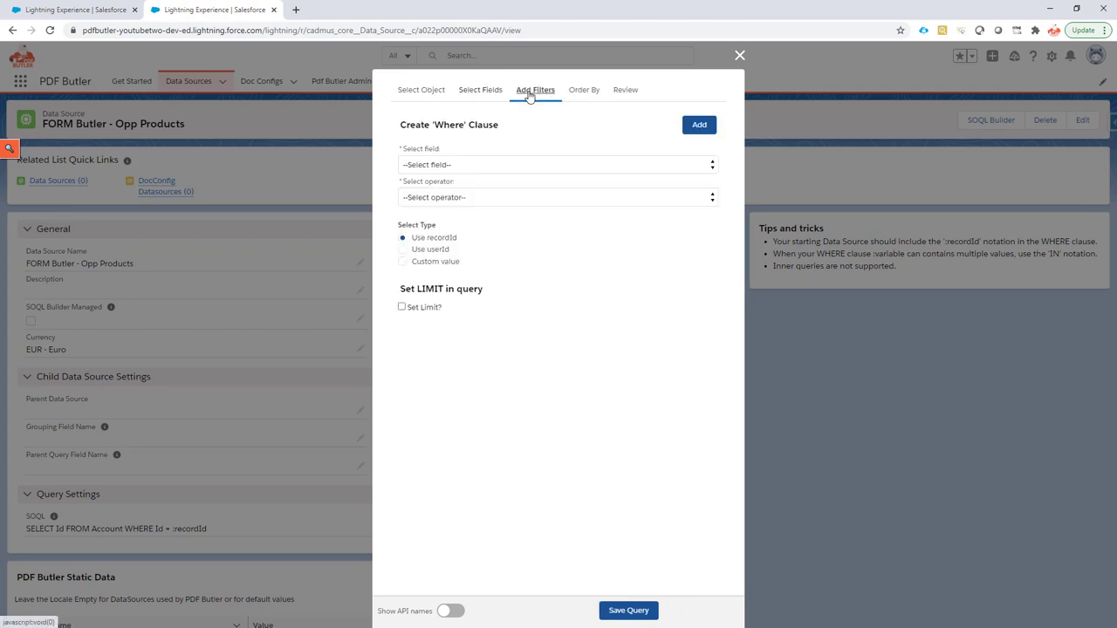
{"action": "left_click", "coordinate": [452, 165]}
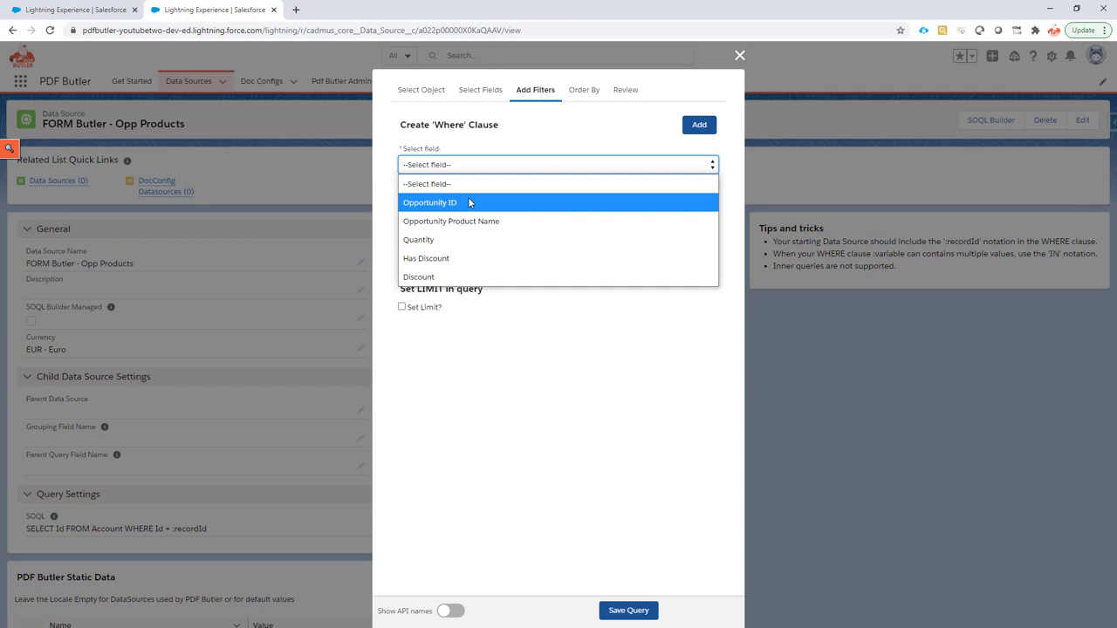
{"action": "left_click", "coordinate": [469, 202]}
{"action": "left_click", "coordinate": [445, 197]}
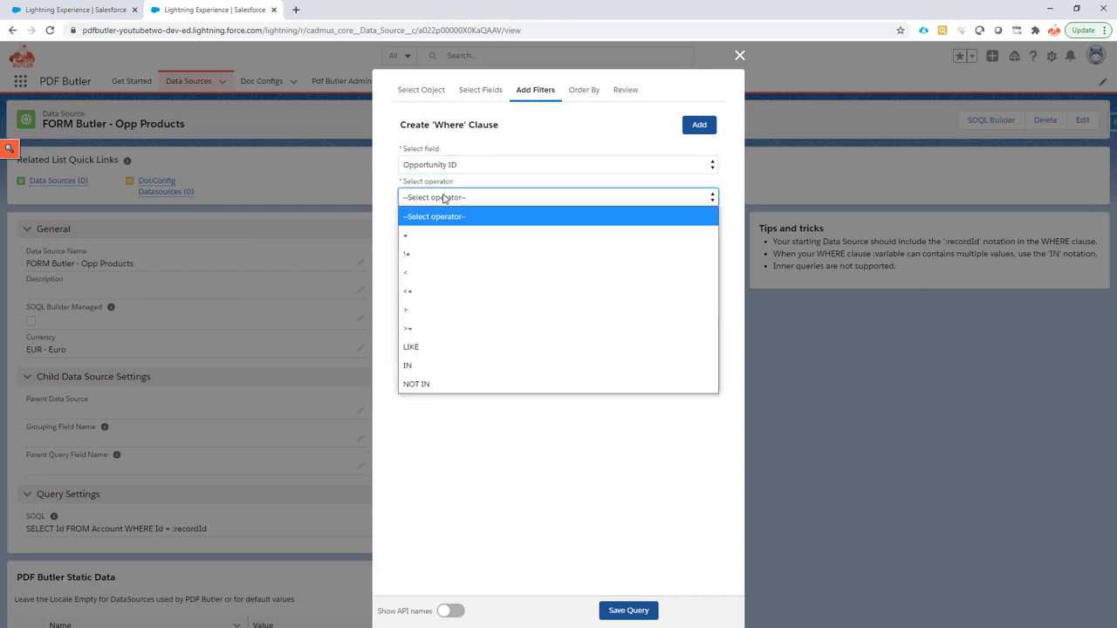
{"action": "left_click", "coordinate": [434, 239]}
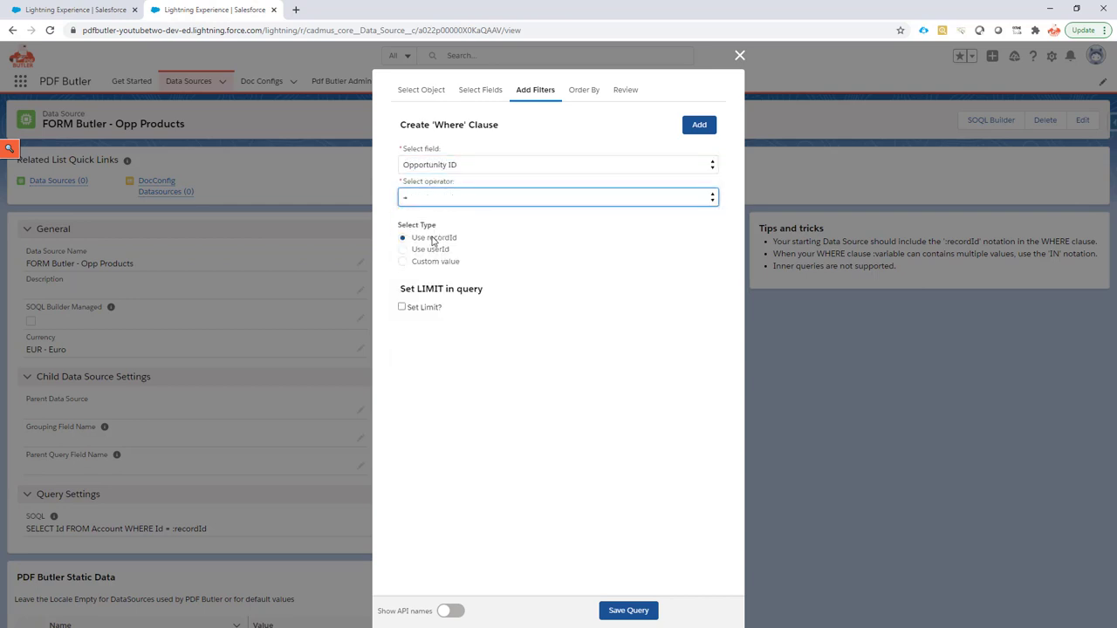
{"action": "left_click", "coordinate": [701, 127]}
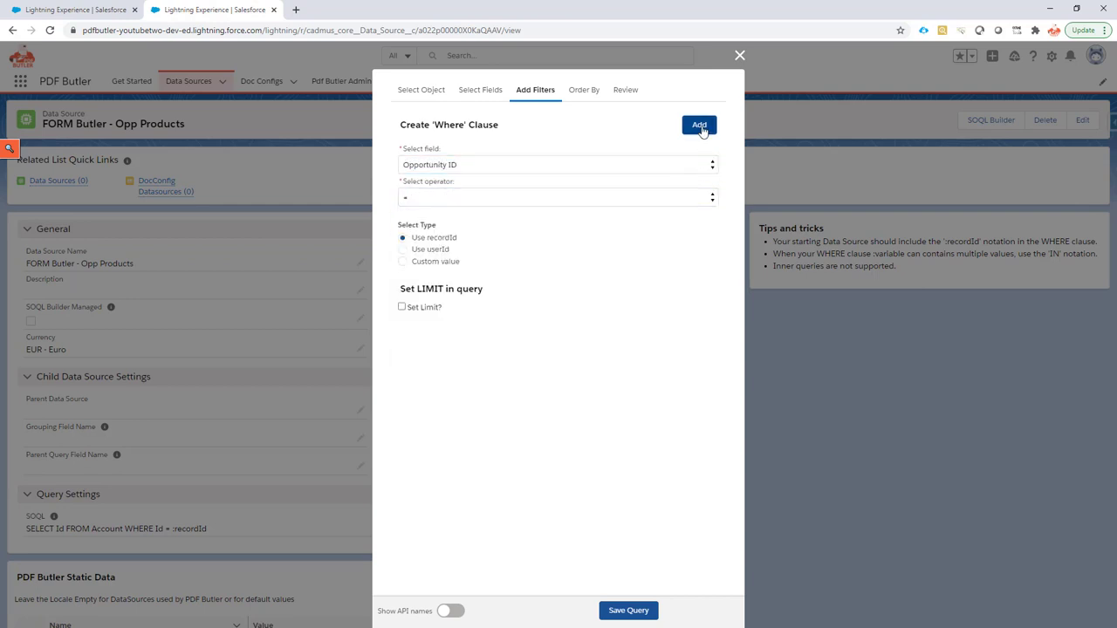
{"action": "left_click", "coordinate": [625, 90]}
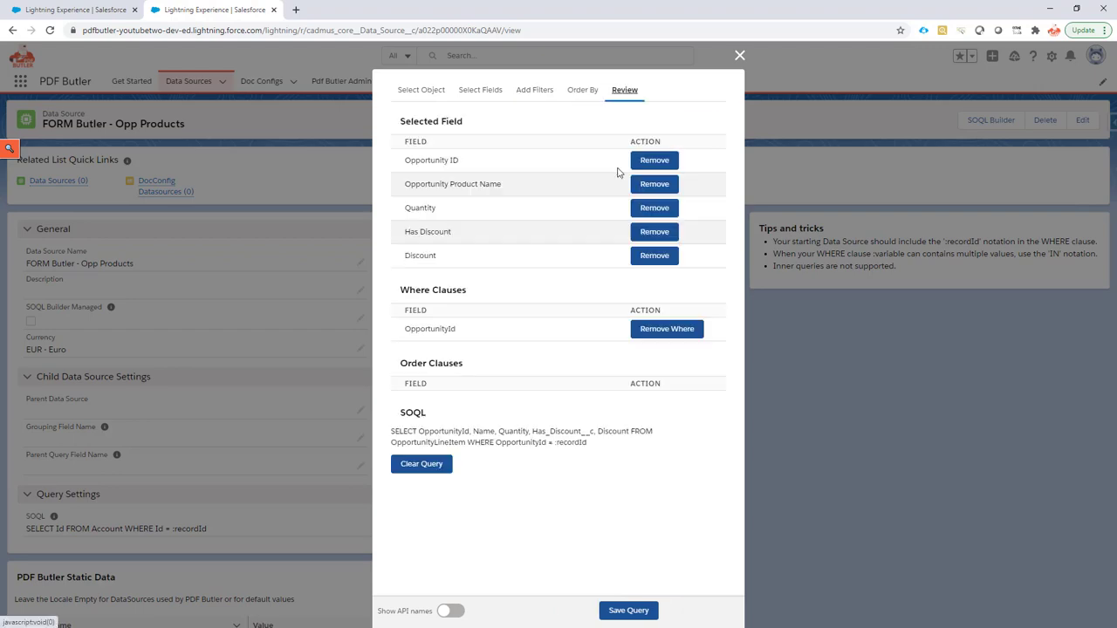
{"action": "left_click", "coordinate": [641, 613]}
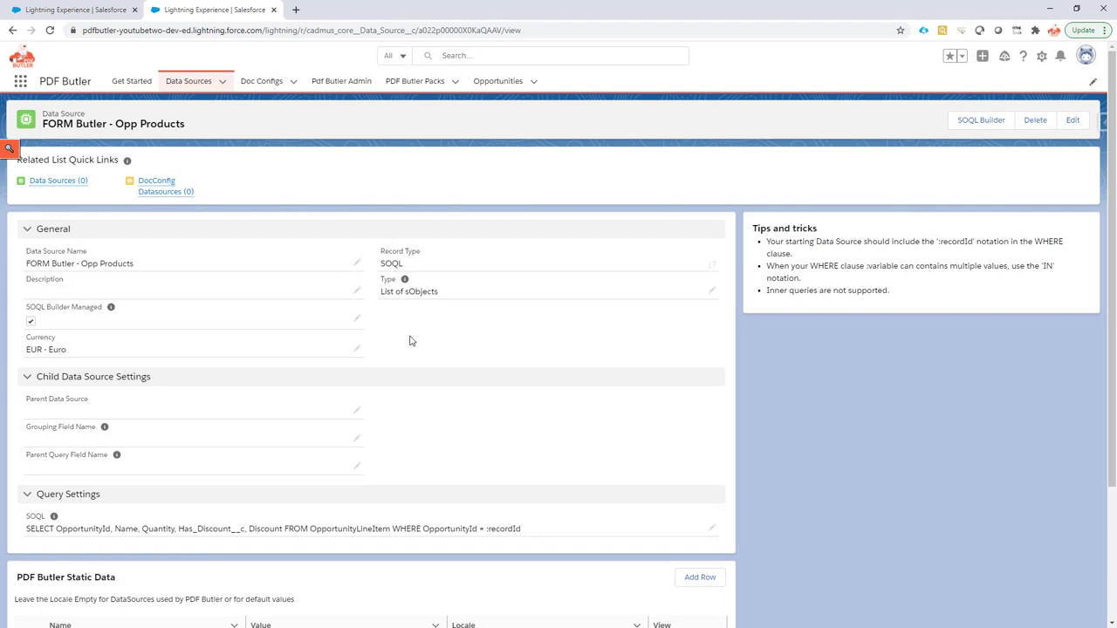
Step: Return to the FORM Butler.docx Word template, showing the Account lookup and products table placeholders
{"action": "key", "text": "alt+Tab"}
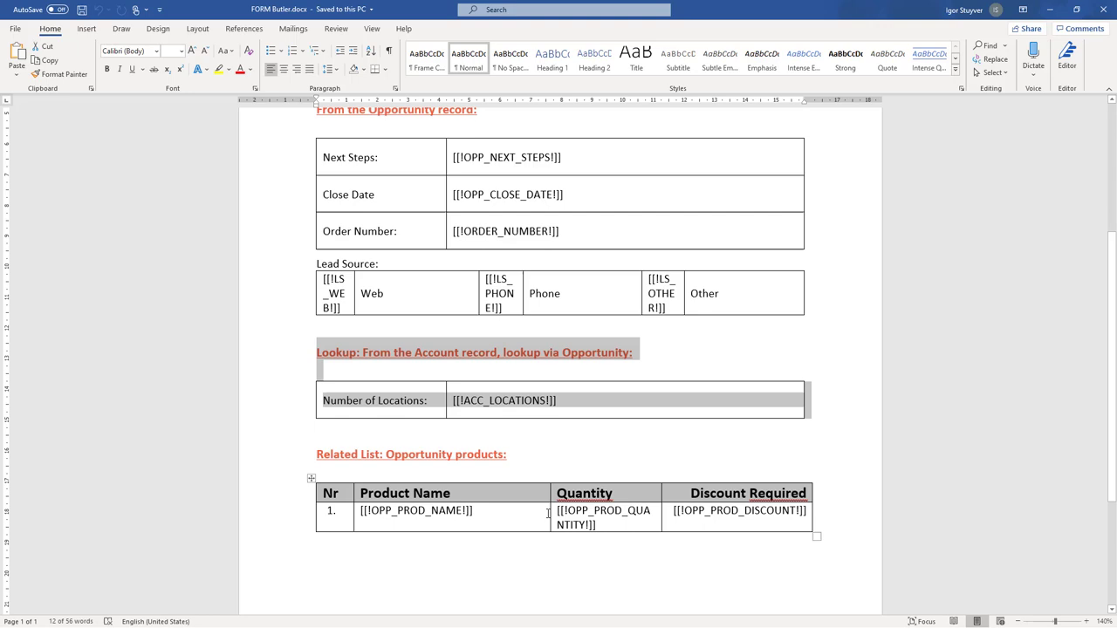
{"action": "scroll", "coordinate": [541, 446], "scroll_direction": "up", "scroll_amount": 1}
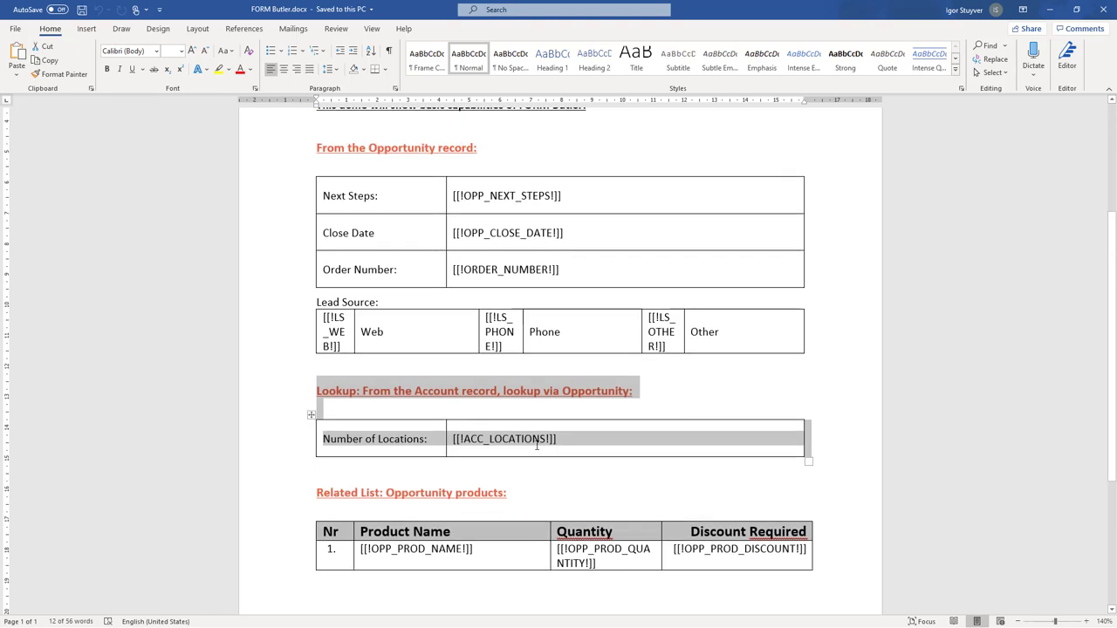